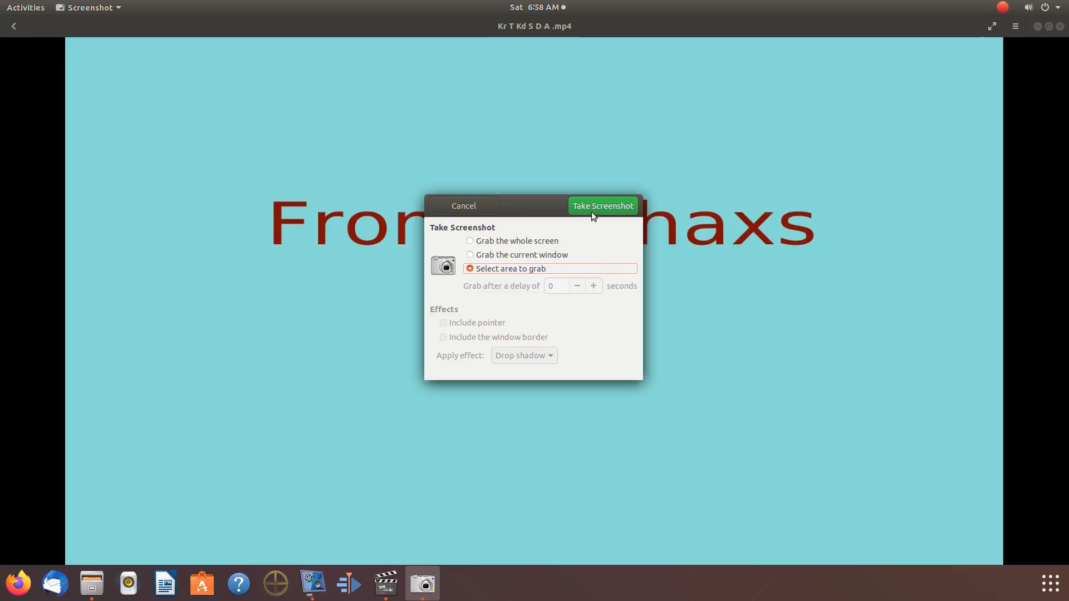
Step: Take an area screenshot of the plain background strip just above the "From Grehaxs" text in the video
click(591, 207)
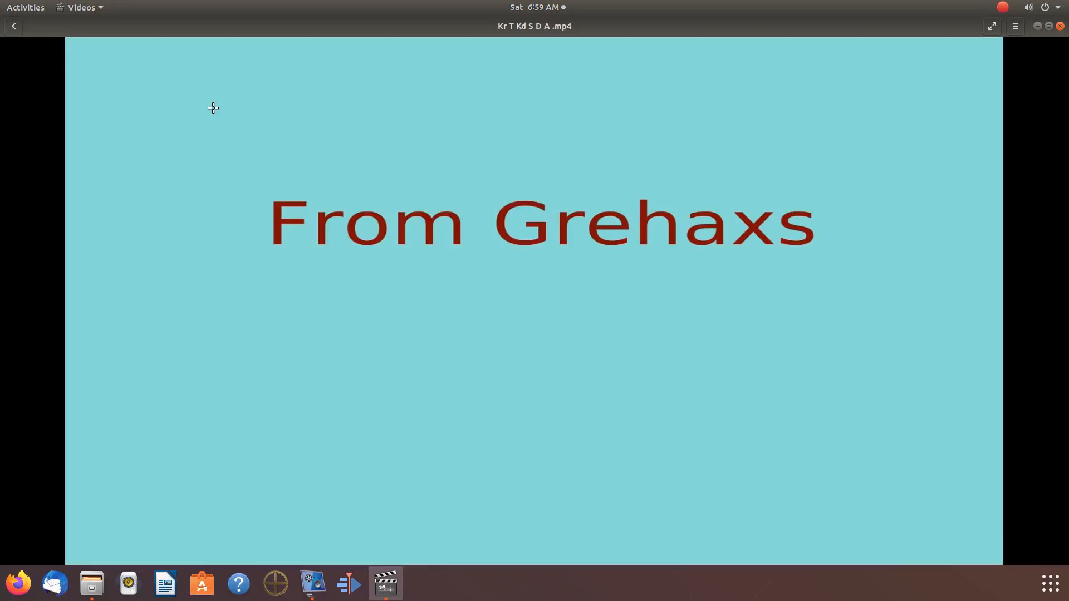
drag(211, 107, 845, 193)
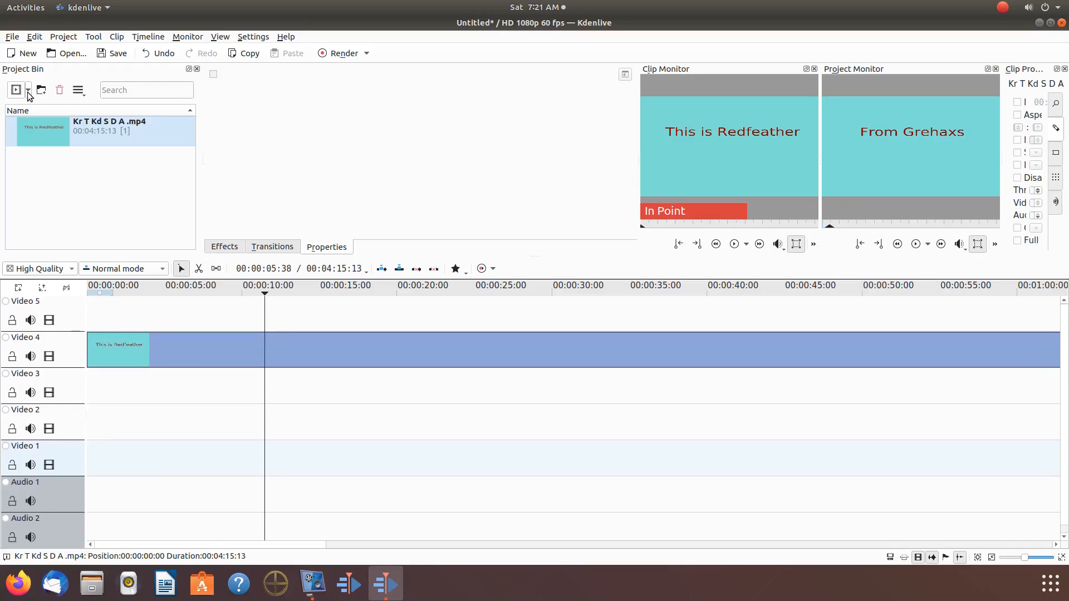
click(28, 91)
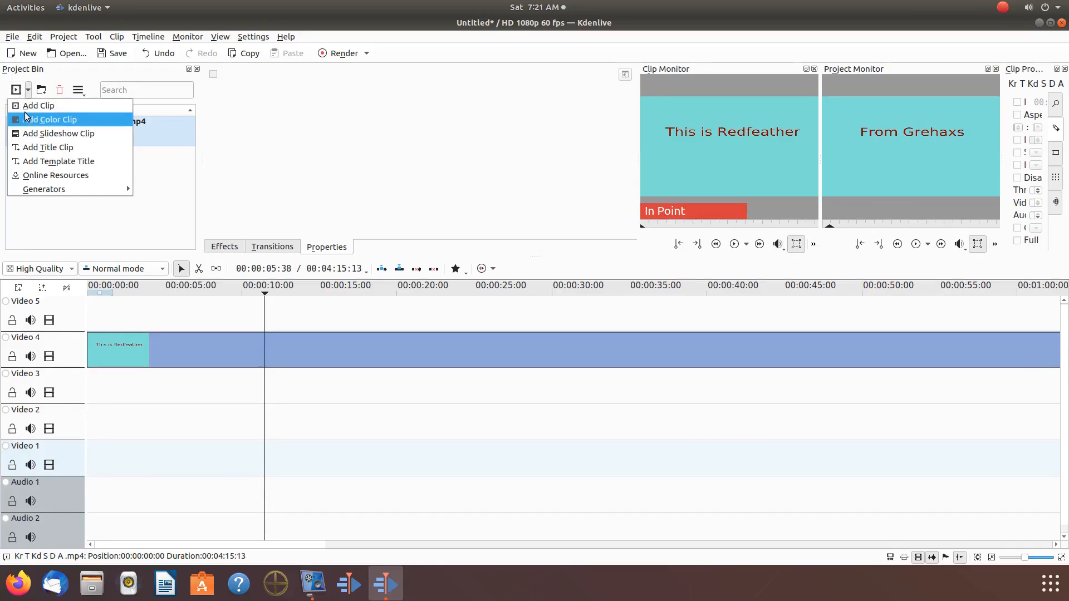
click(35, 149)
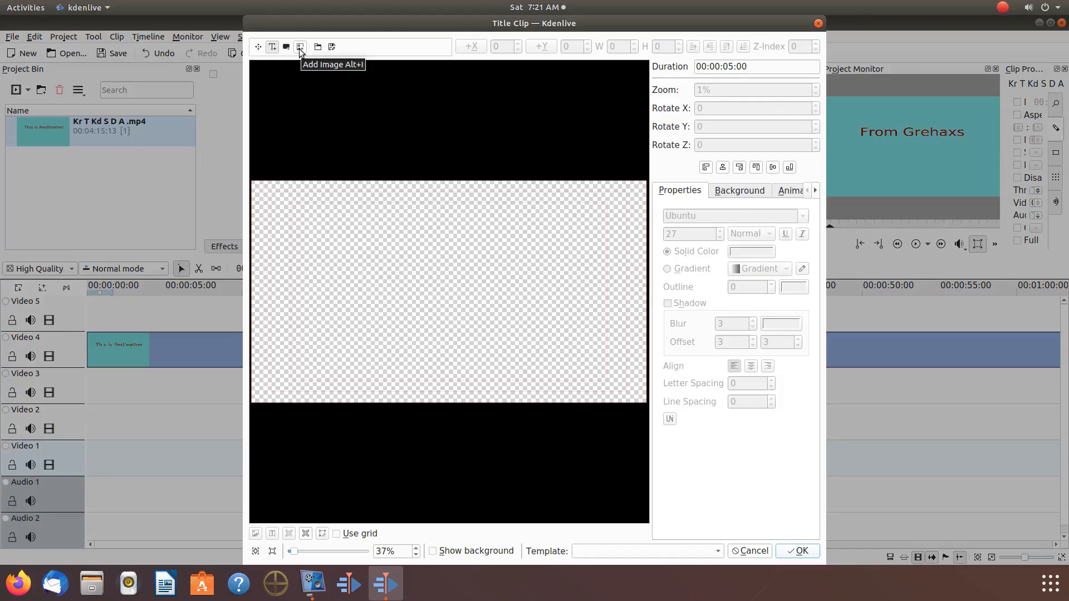
click(299, 48)
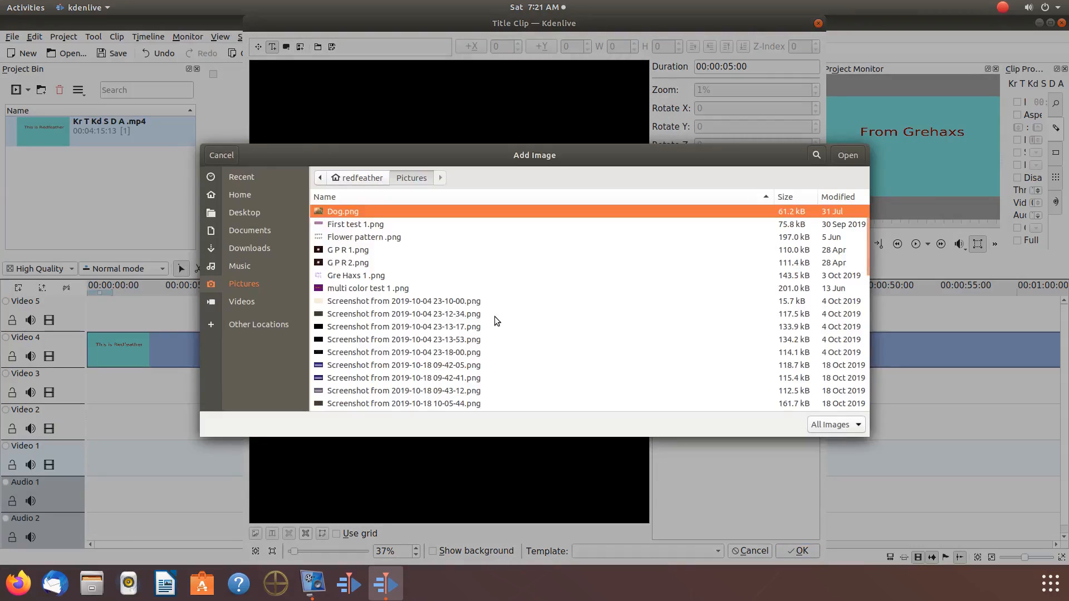
scroll(494, 318, down, 5)
scroll(494, 318, down, 2)
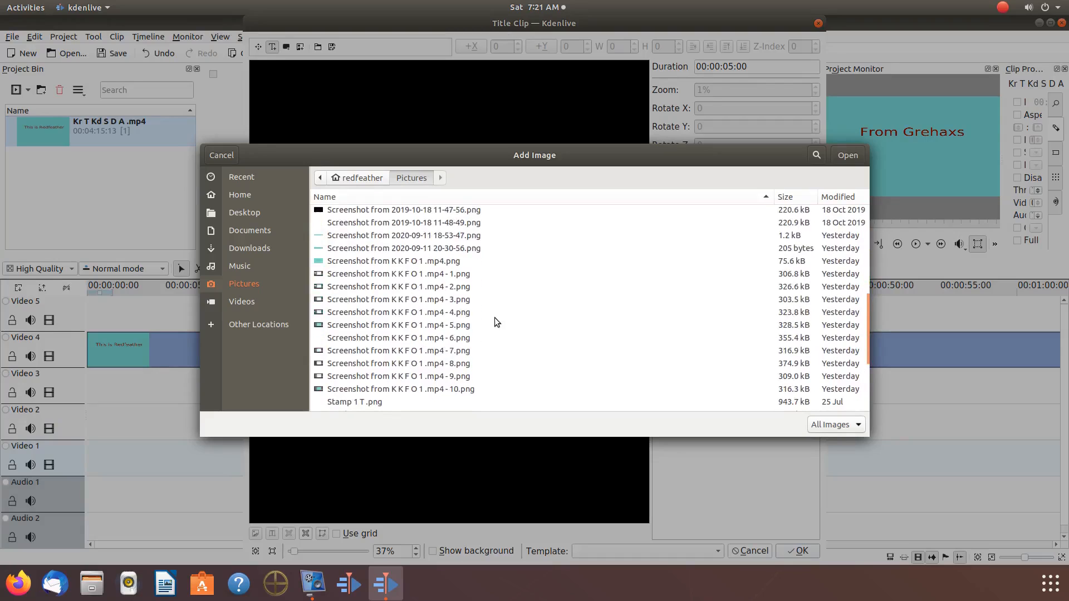
scroll(494, 317, down, 2)
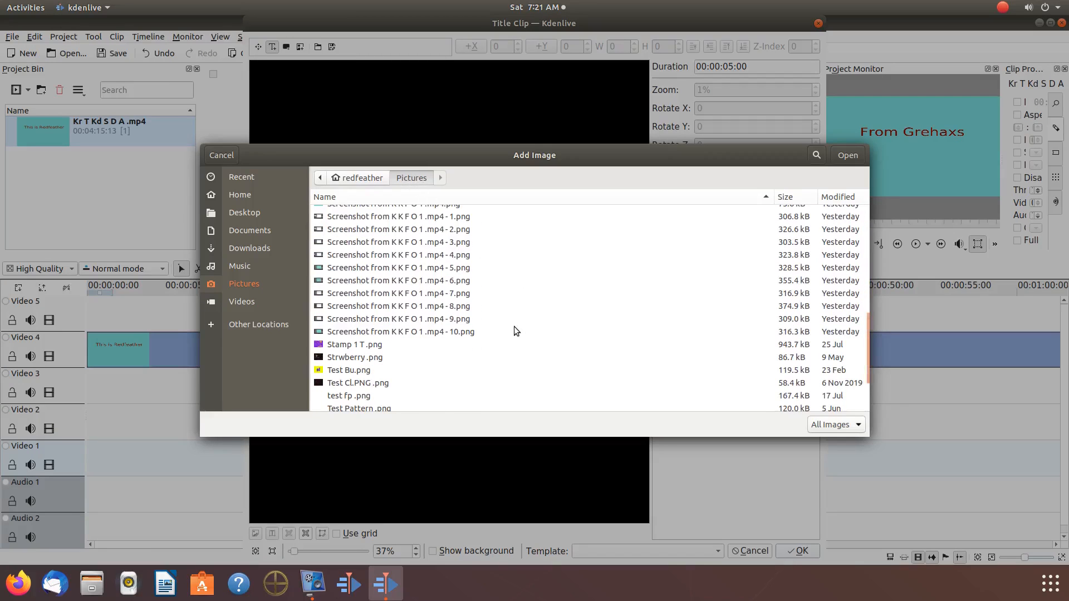
scroll(514, 329, up, 2)
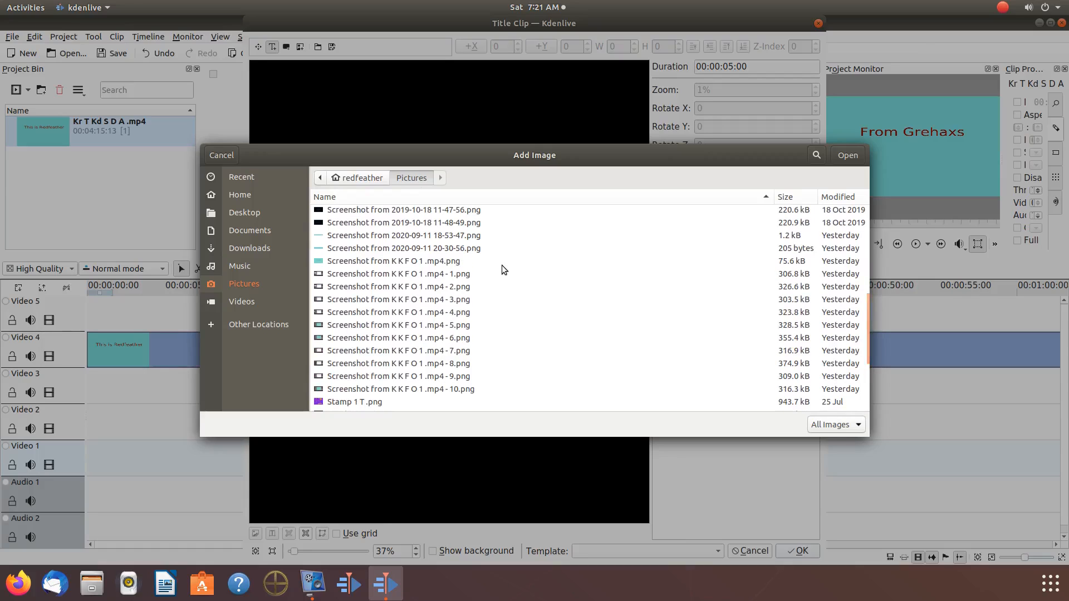
click(428, 236)
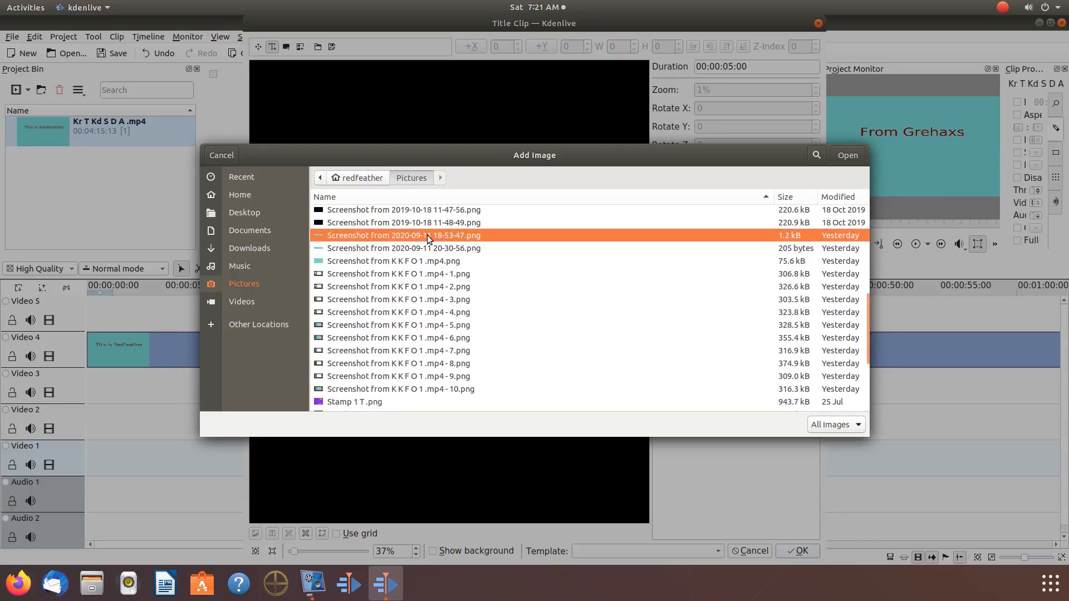
click(847, 156)
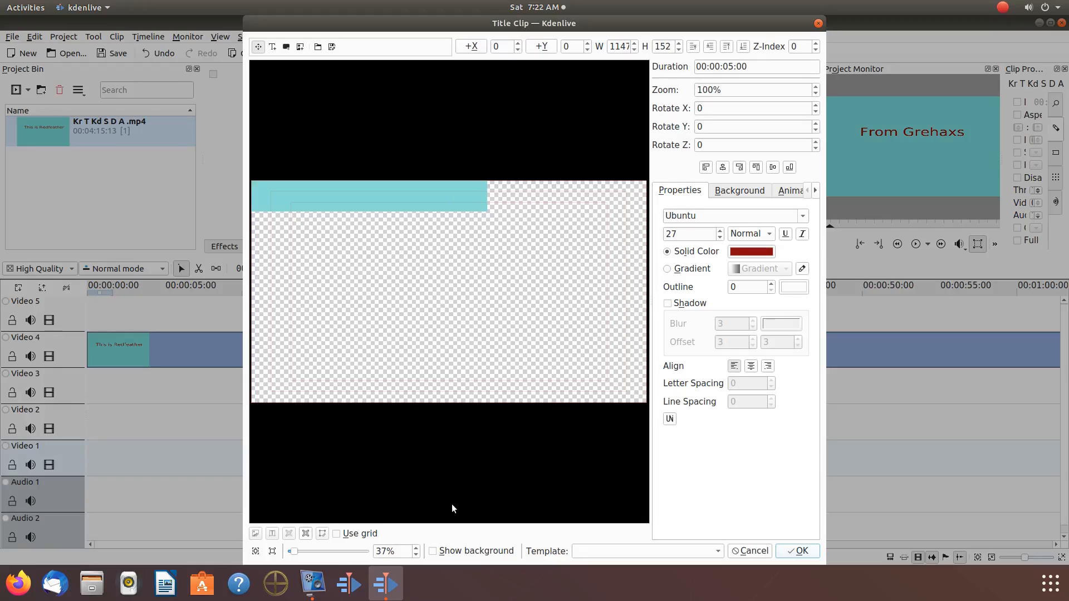
Step: Show the video background and move the image strip just below the "From Grehaxs" text, at about X 408, Y 476
click(433, 551)
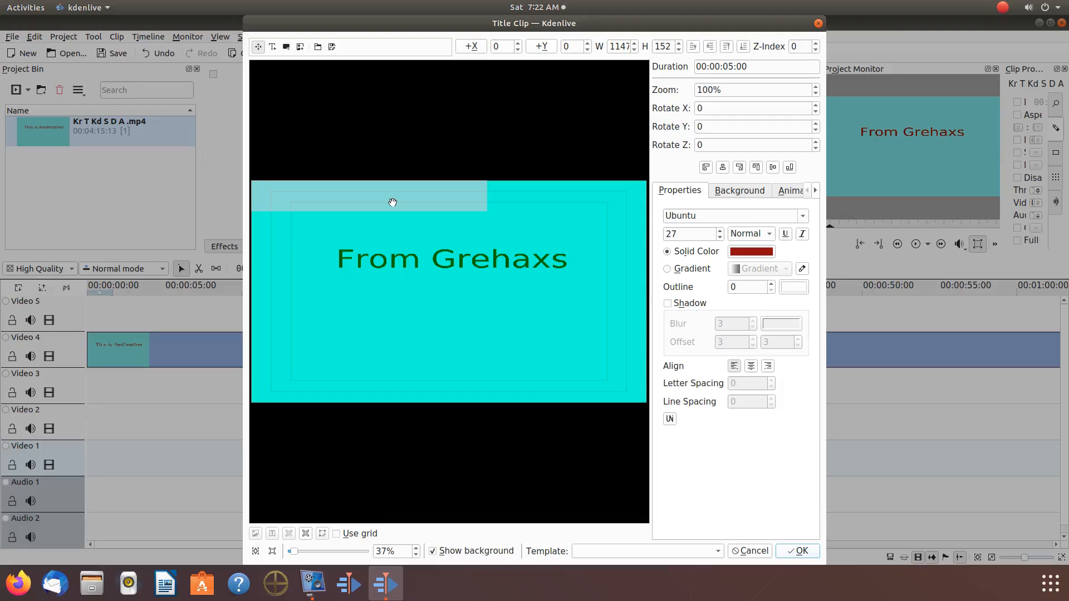
drag(393, 202, 469, 303)
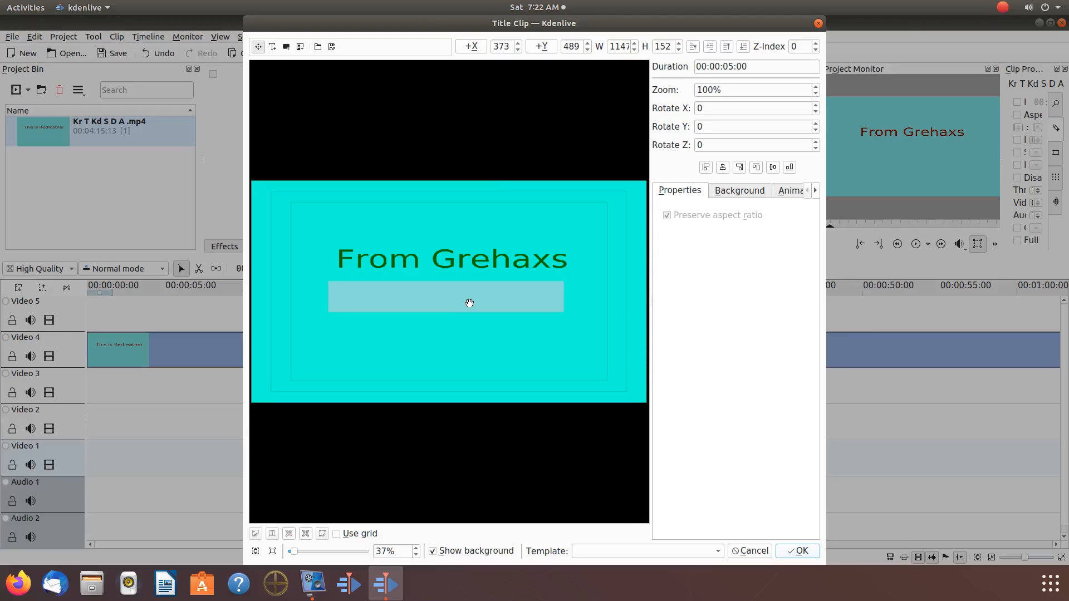
drag(470, 303, 477, 301)
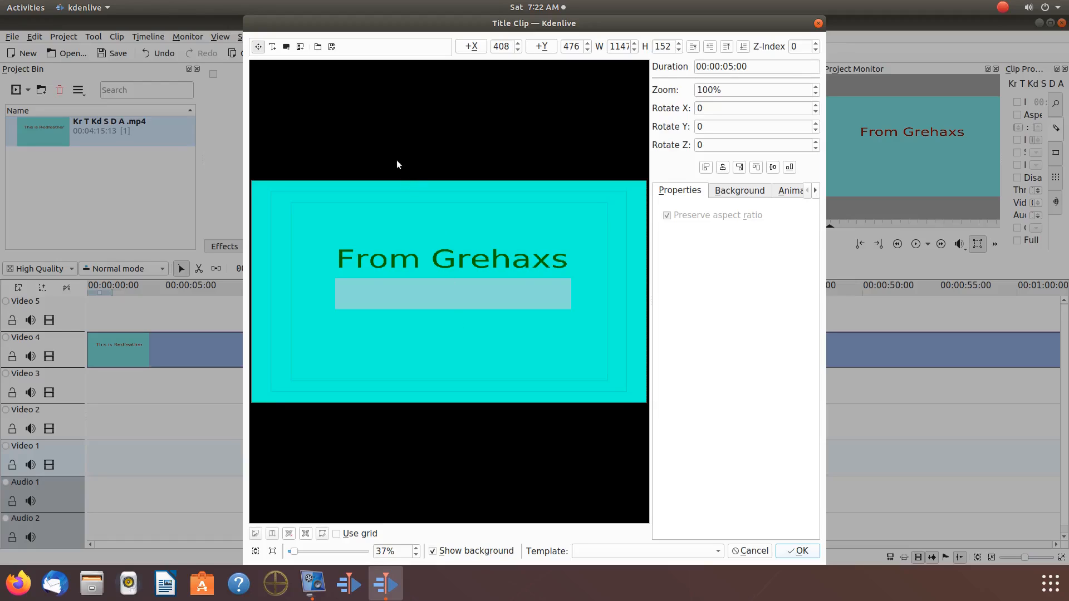
Step: Add the text "From Grephaxs" above the existing video title, at about X 437, Y 162
click(273, 48)
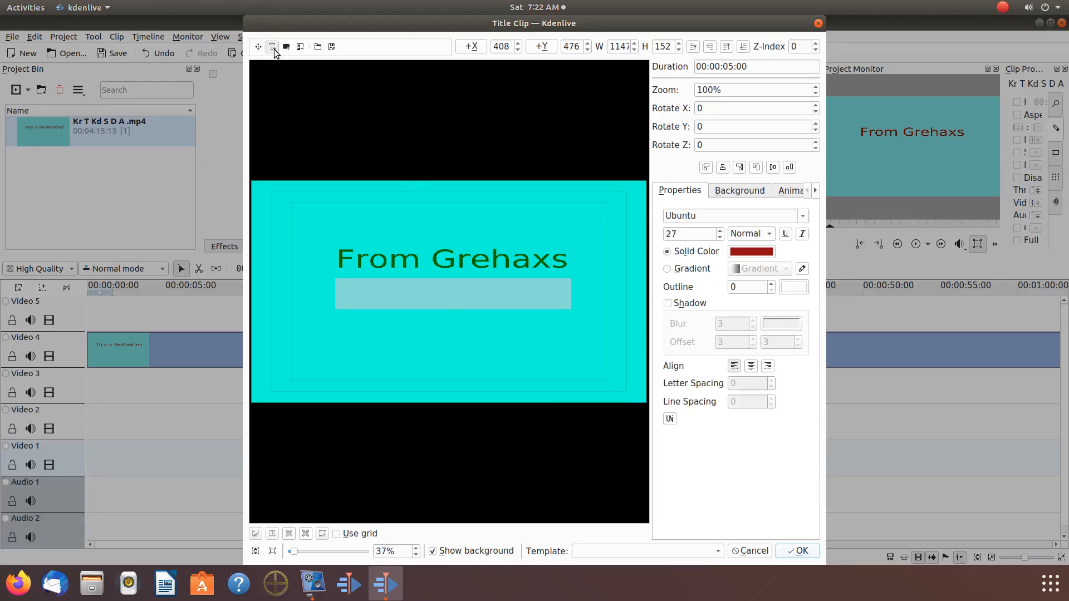
click(341, 217)
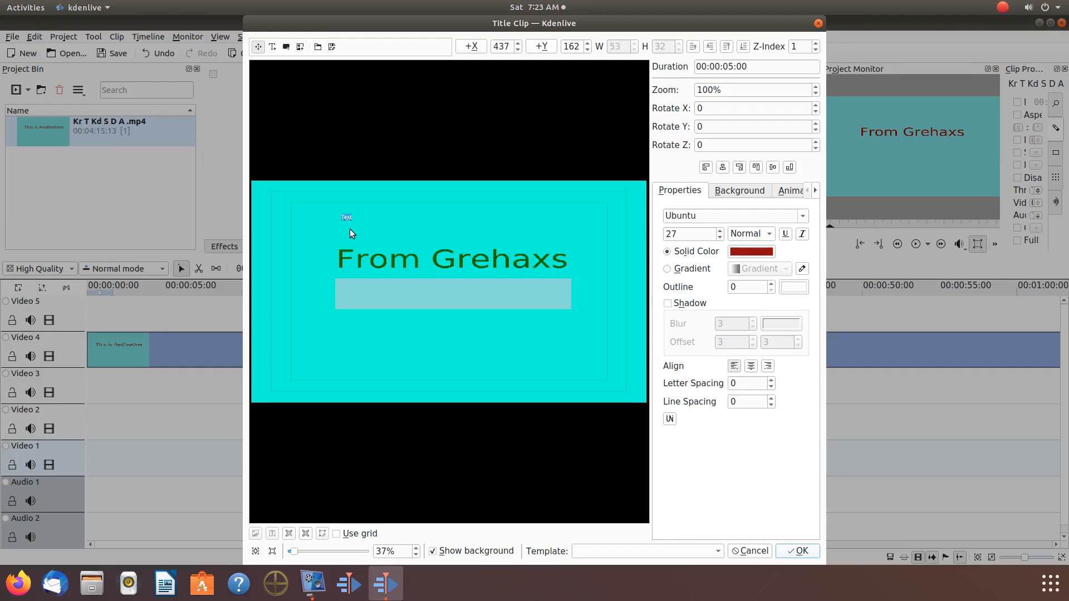
text(From)
text( Grehhaxs)
Step: Enlarge the new text to font size 160 so its width approaches that of the video title
click(719, 231)
scroll(719, 234, up, 20)
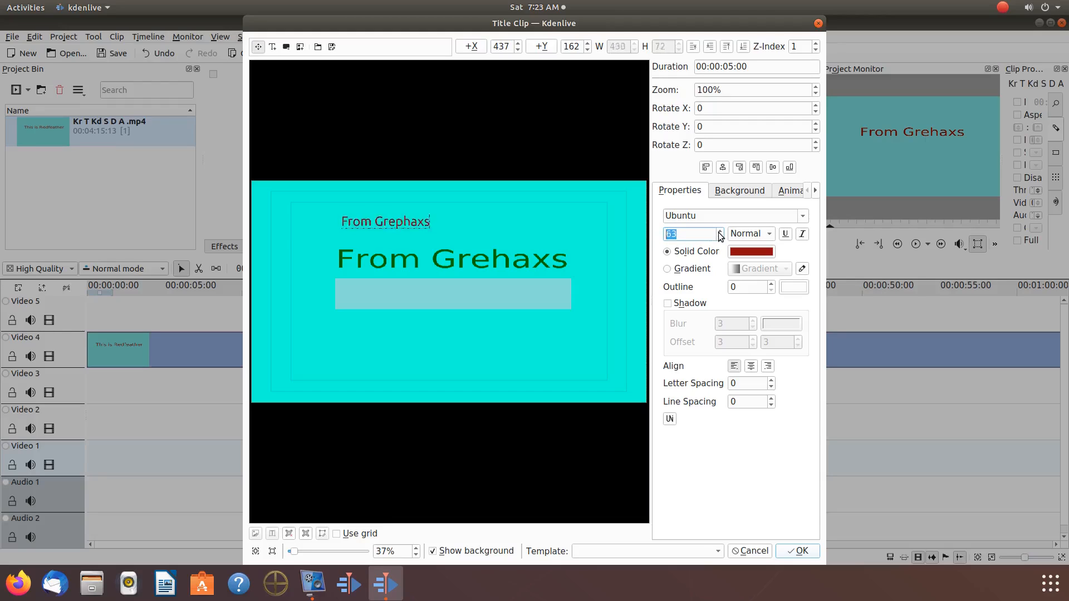
scroll(720, 233, up, 20)
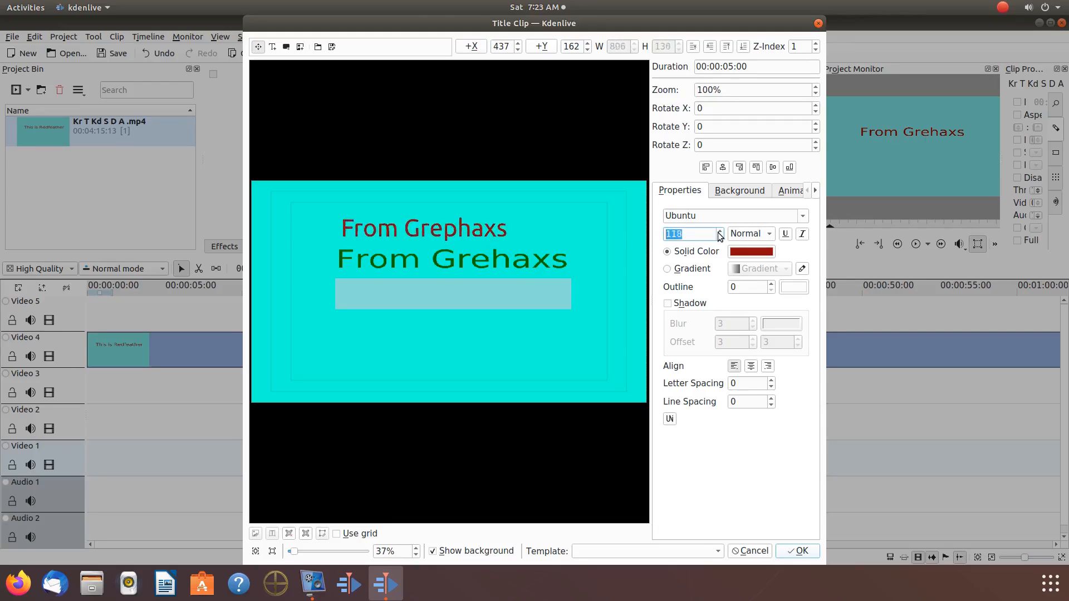
scroll(719, 236, up, 19)
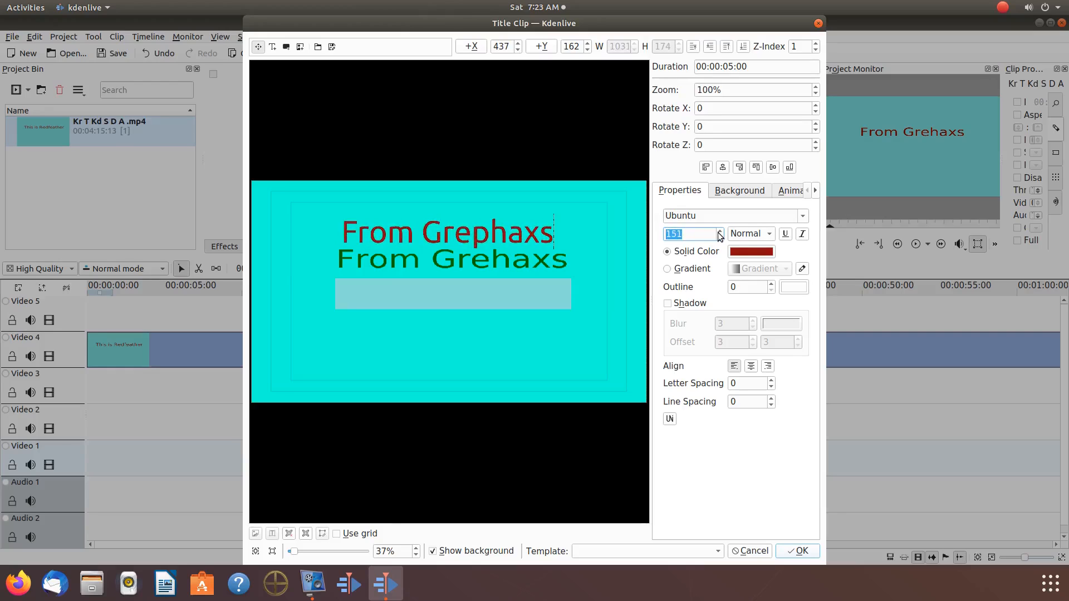
scroll(720, 236, up, 7)
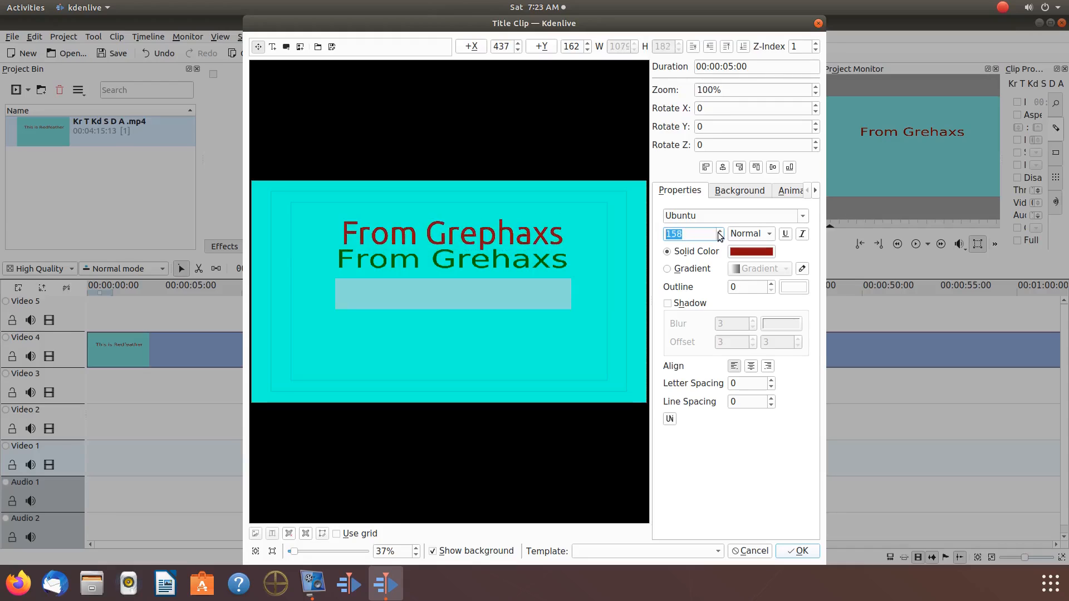
scroll(720, 236, up, 2)
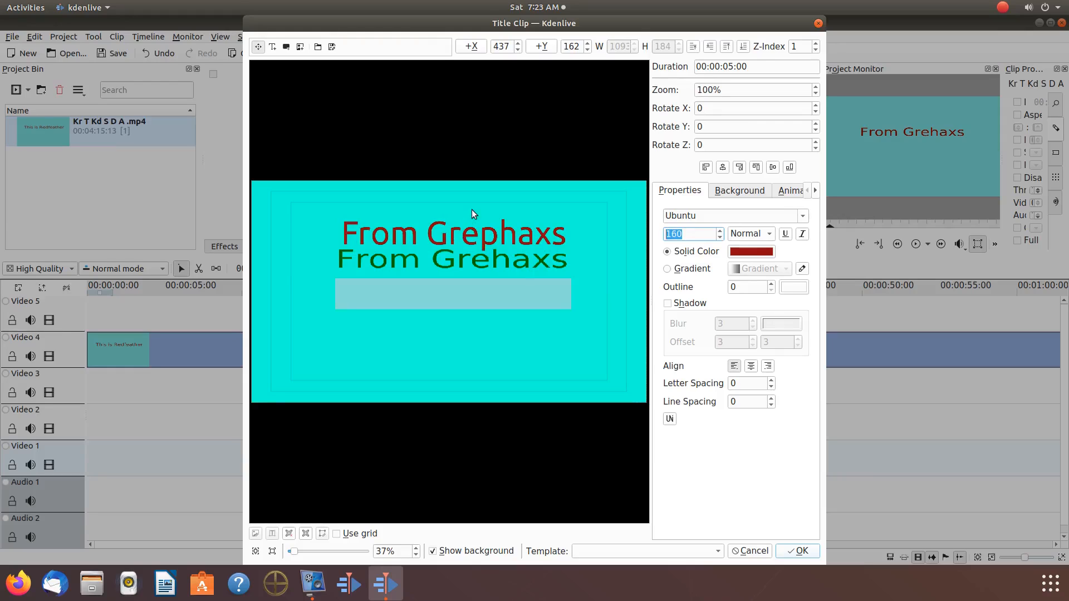
Step: Align the new text with the start of the video title at about X 413, Y 159, and set its font size to 163
click(463, 235)
drag(464, 235, 459, 235)
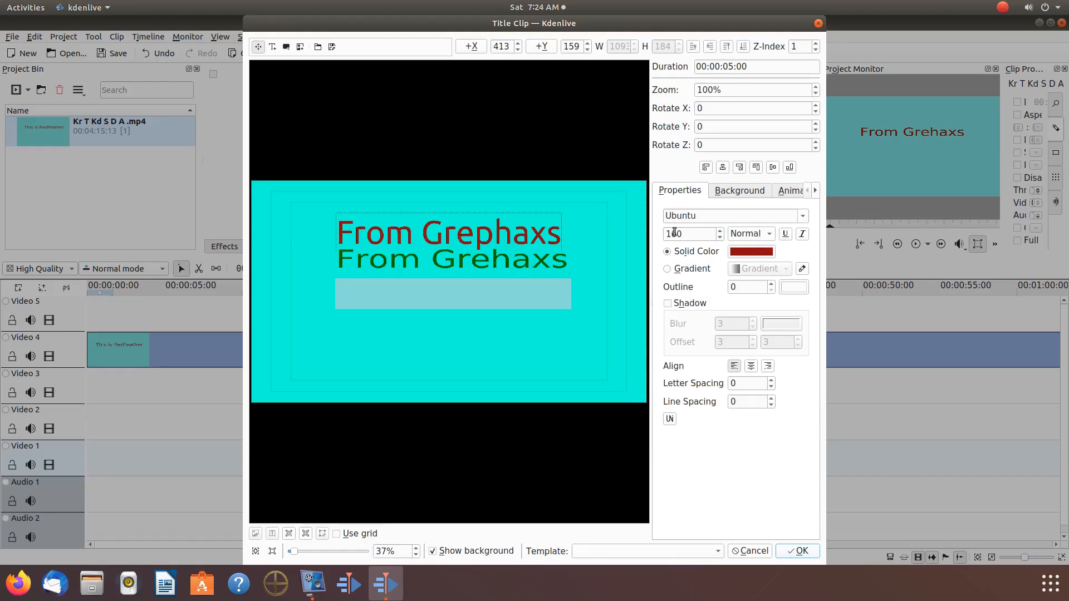
scroll(682, 234, up, 1)
scroll(682, 235, up, 2)
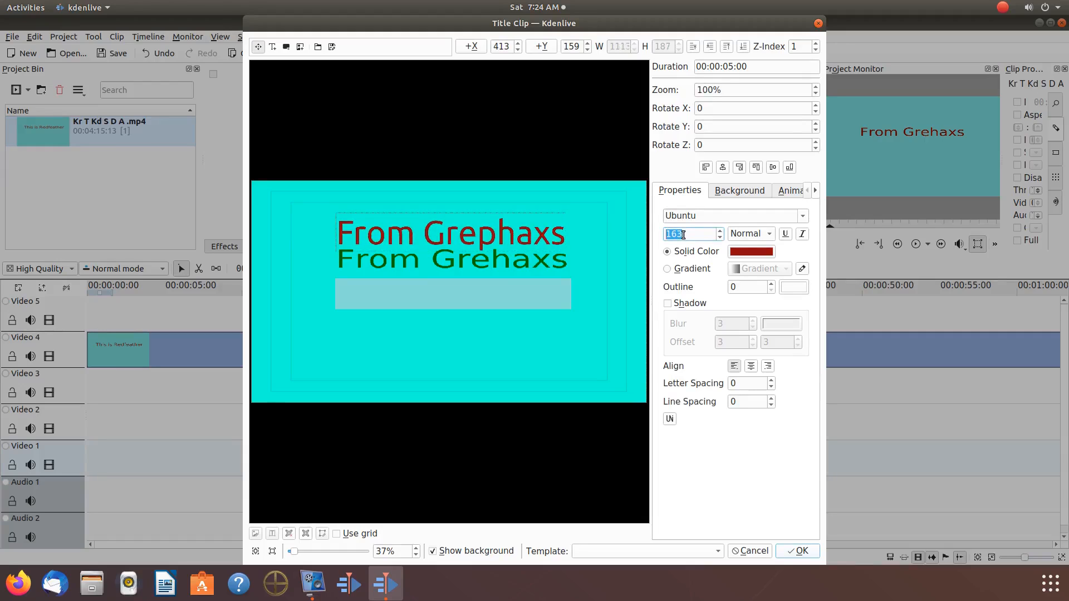
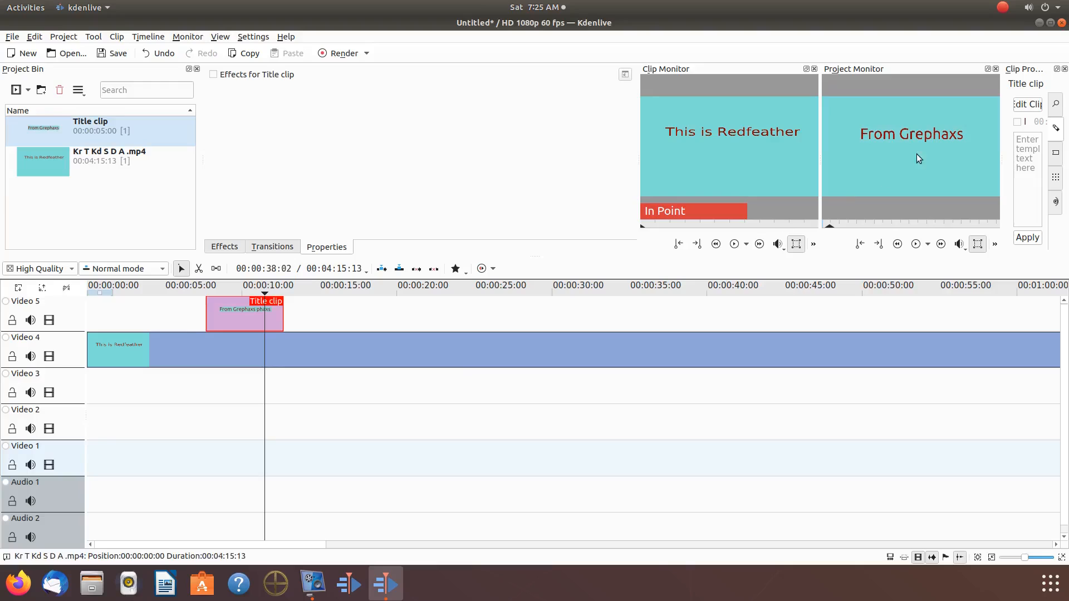
Step: Examine the corrected title over the video in an undocked, enlarged project monitor, and dock the monitor again
click(988, 69)
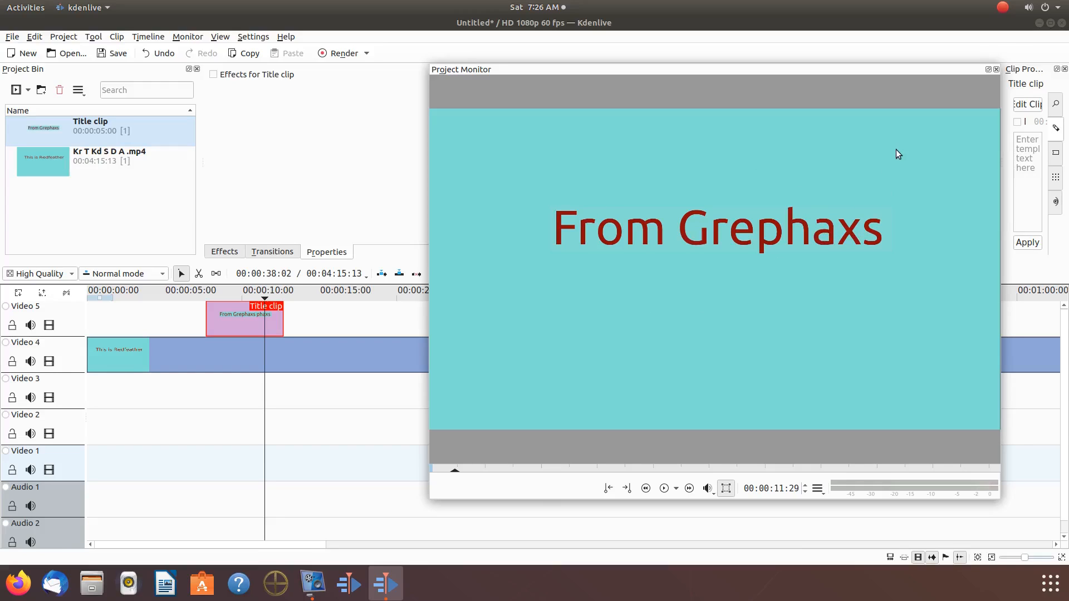
click(988, 70)
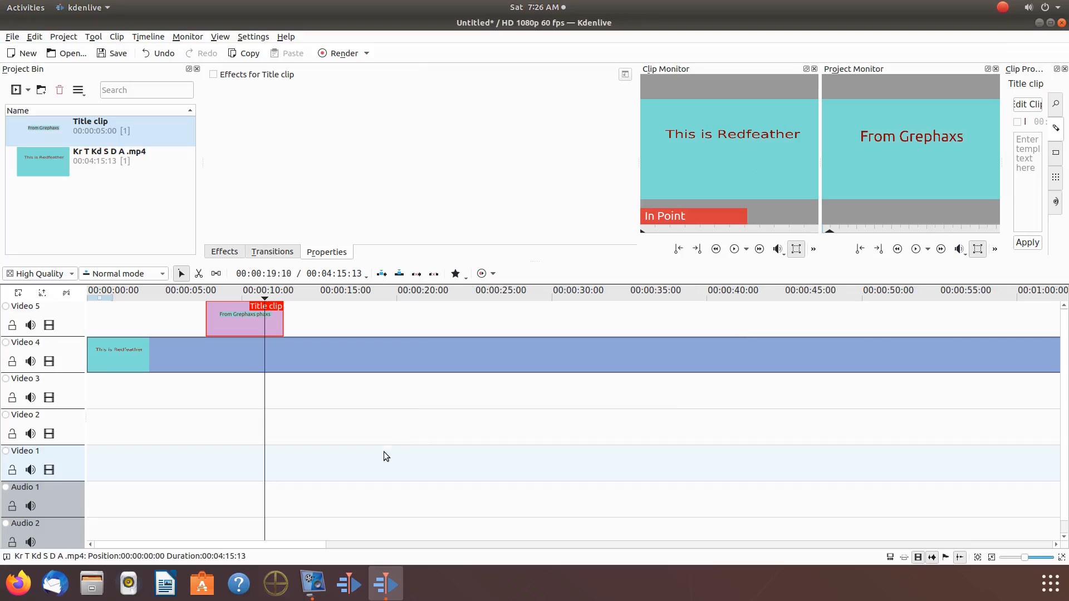
Step: Reopen the title clip for editing and draw a small rectangle of about 56 × 20 above the text, at about X 455, Y 67
right_click(49, 132)
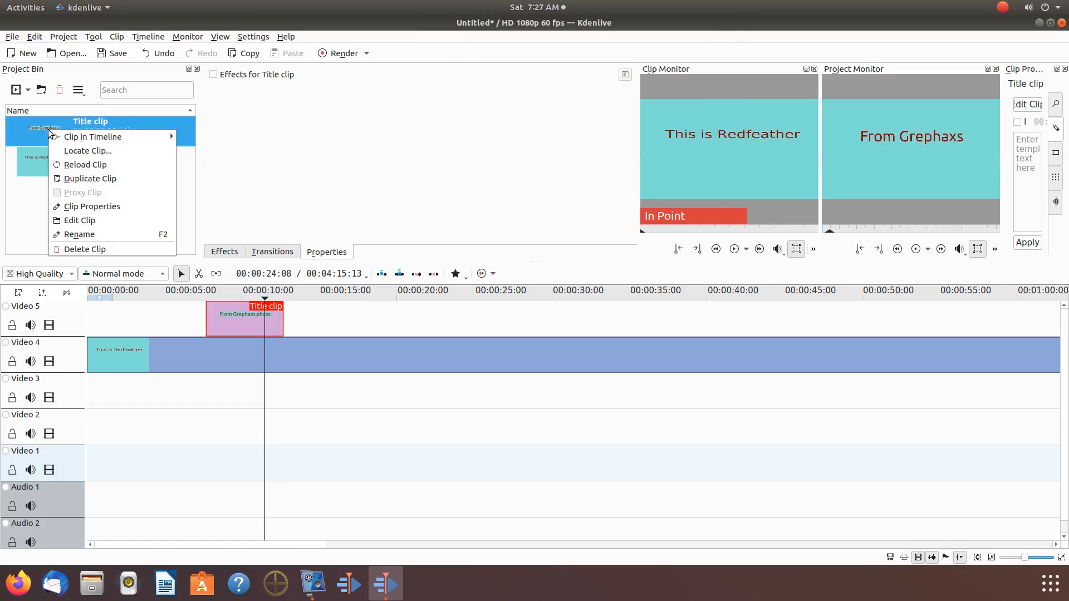
click(78, 222)
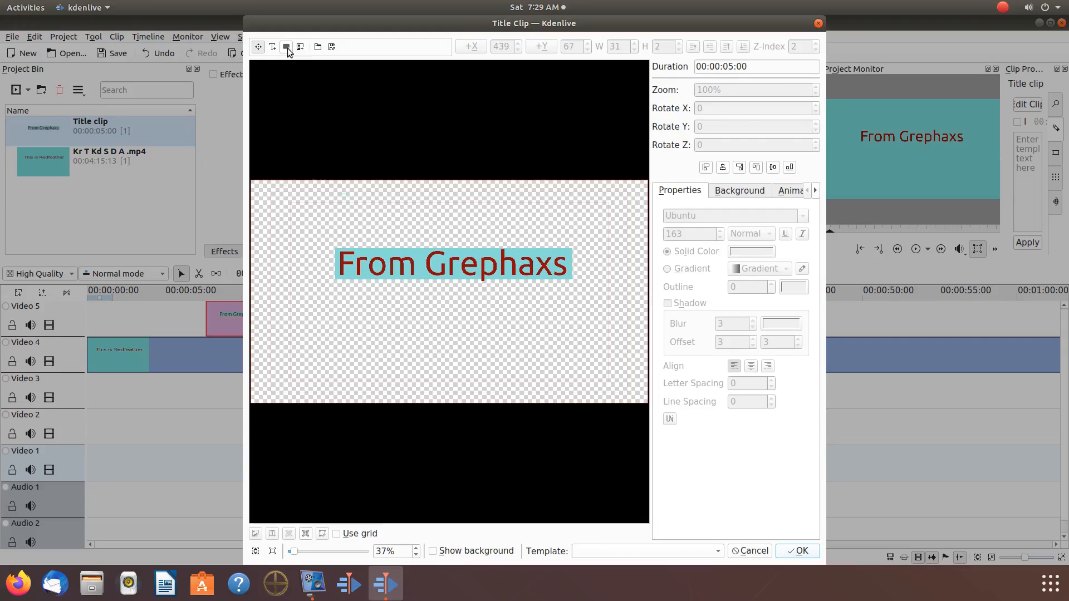
click(286, 49)
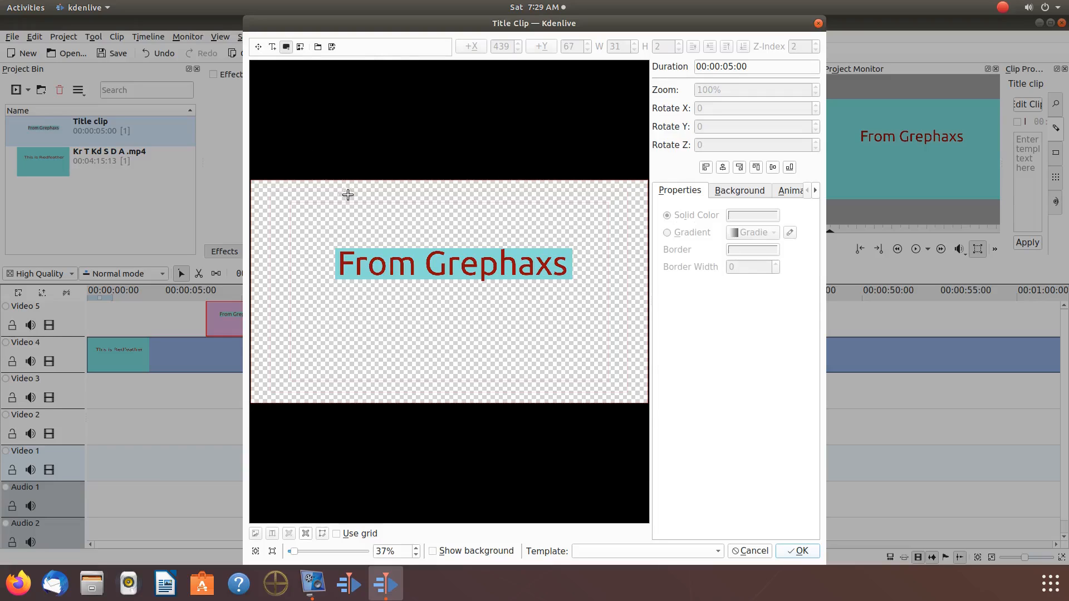
drag(345, 194, 356, 198)
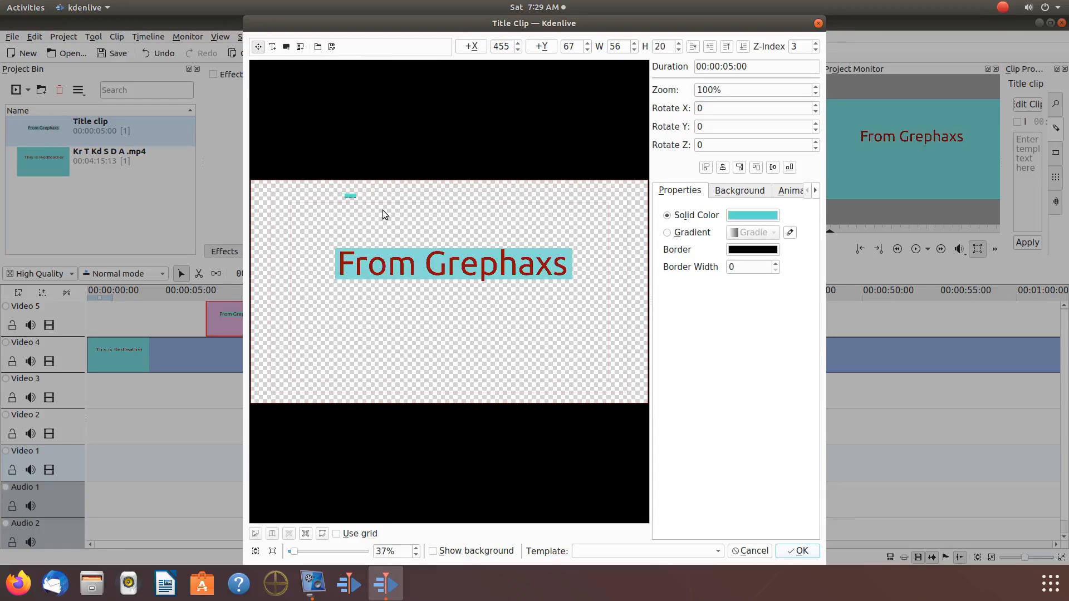
click(741, 217)
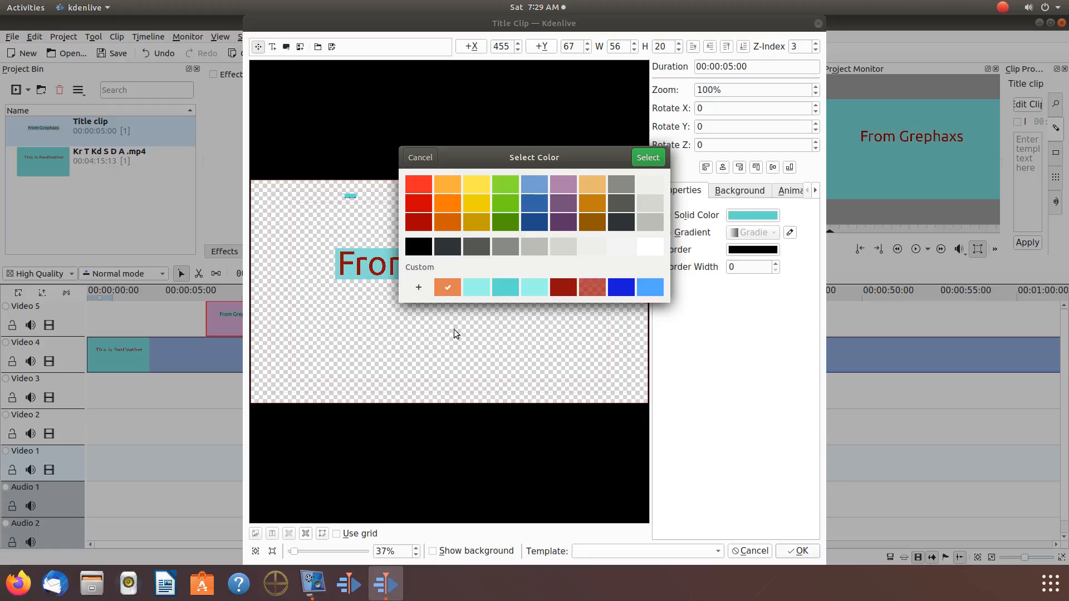
click(419, 287)
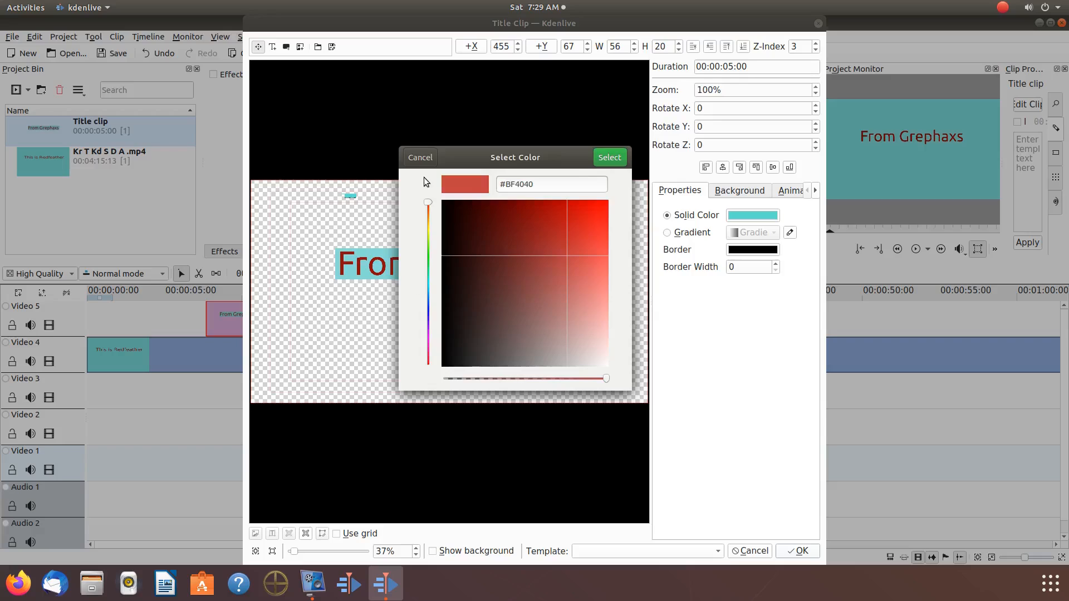
click(421, 158)
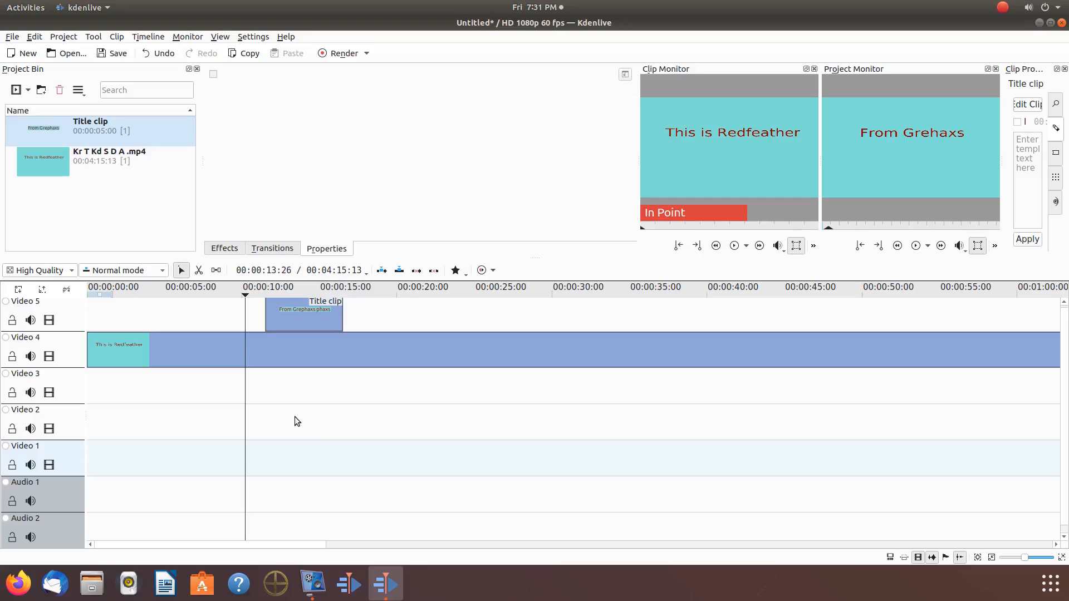
Step: Extend the start of the title clip on Video 5 back to the playhead at about 10 seconds
click(267, 317)
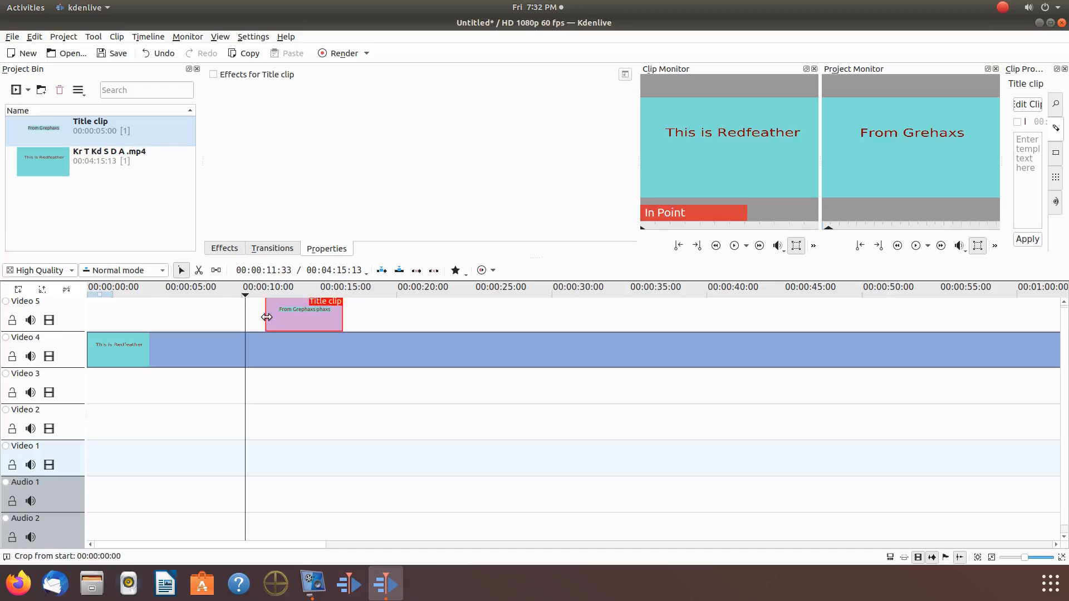
drag(267, 317, 246, 319)
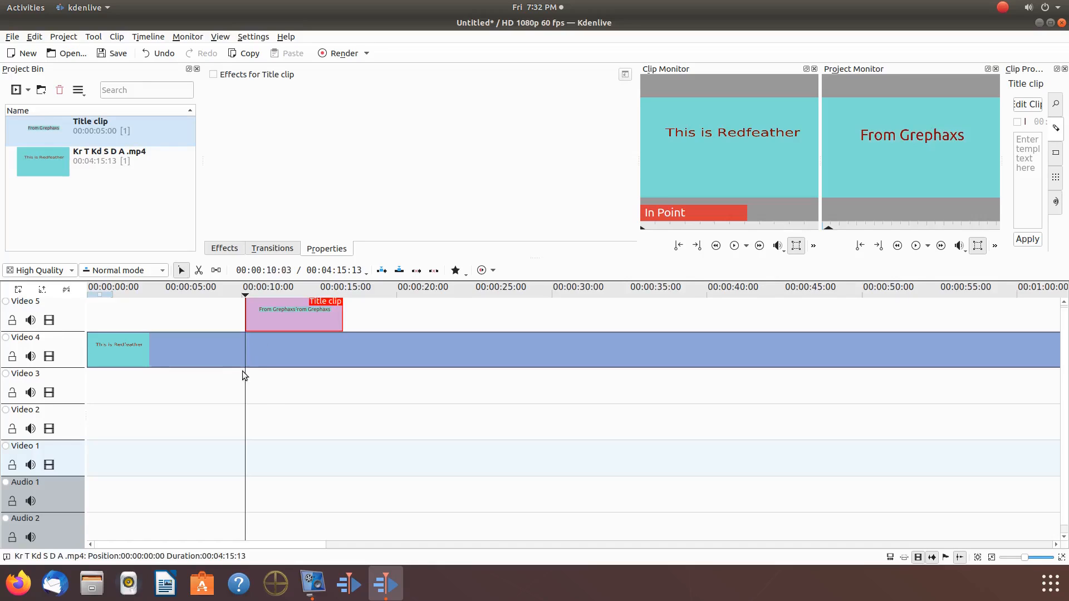
Step: Play the timeline from just before the title clip to past its end, checking how the replacement text fits the video's fades
click(219, 376)
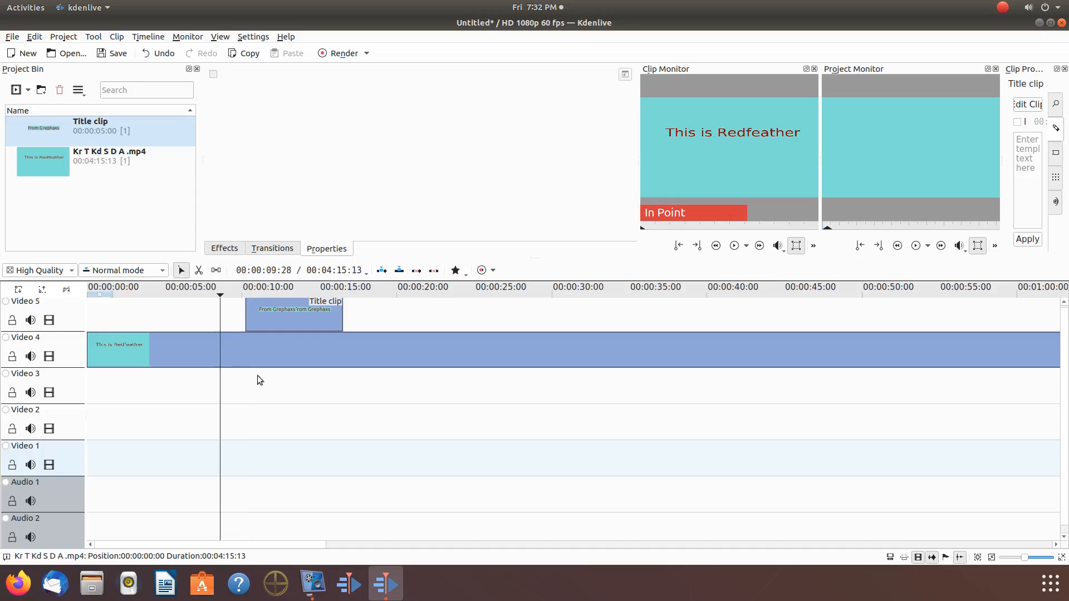
click(917, 249)
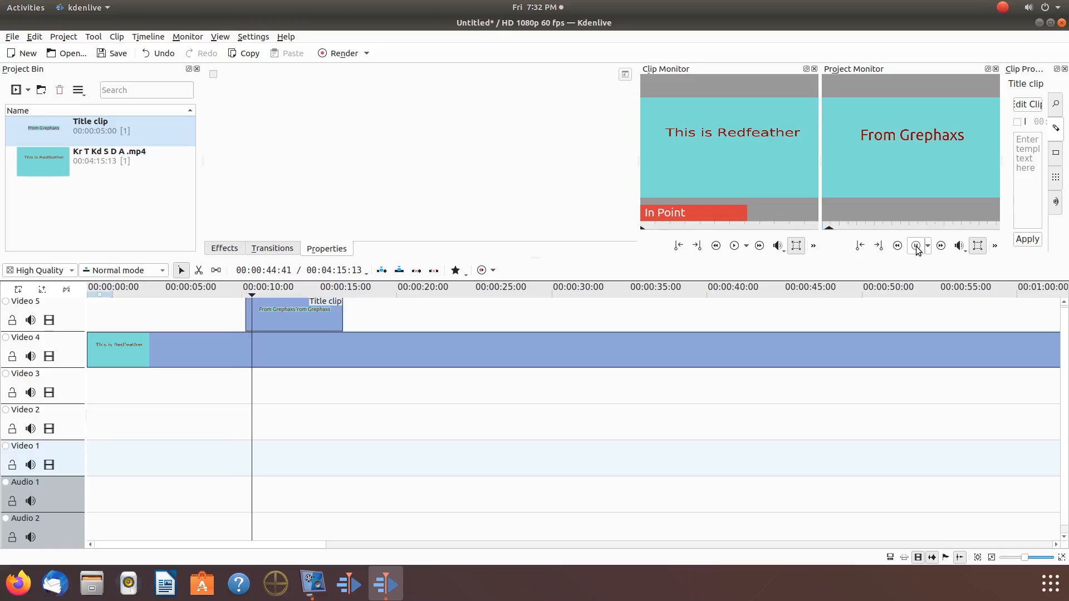
click(917, 249)
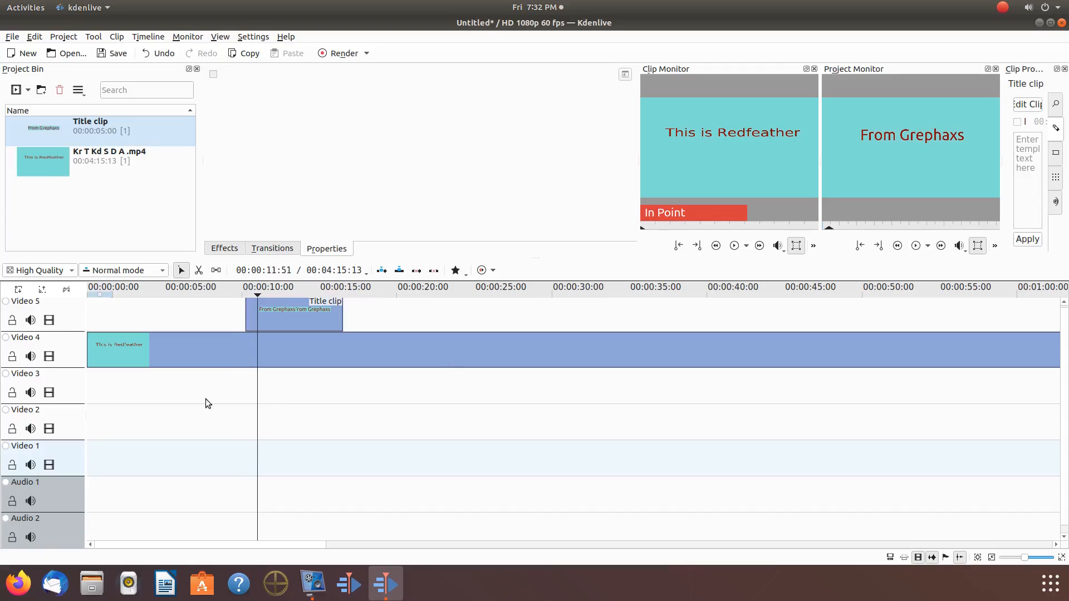
click(235, 380)
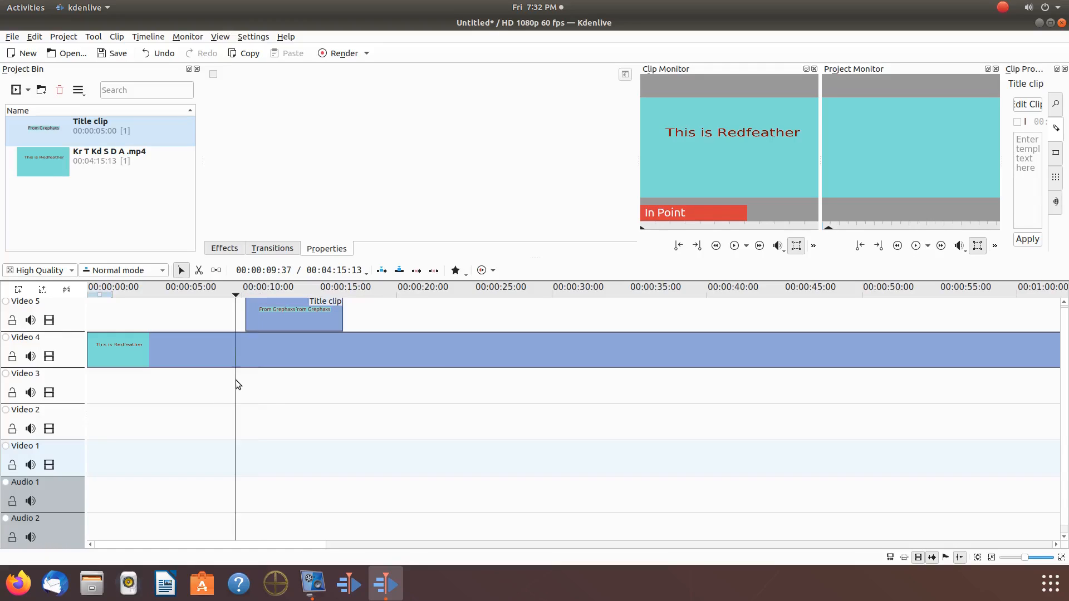
click(916, 248)
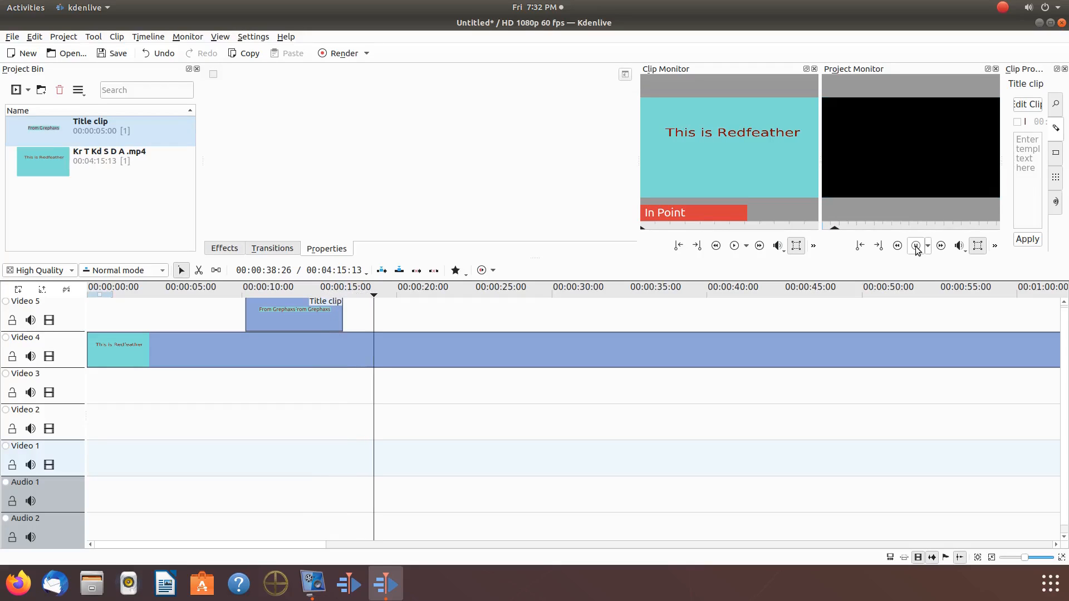
click(916, 246)
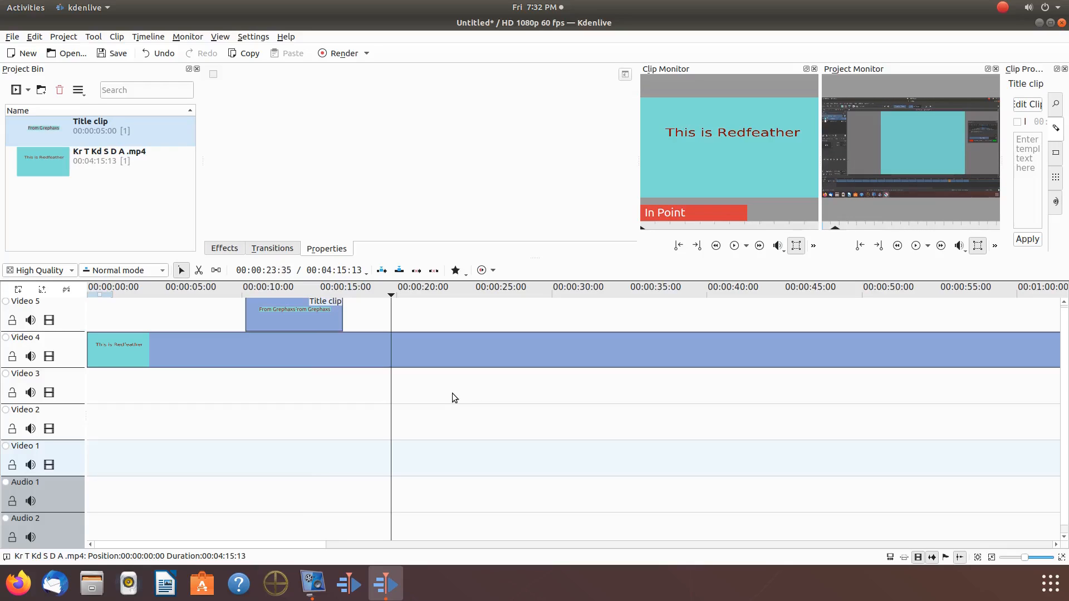
click(375, 383)
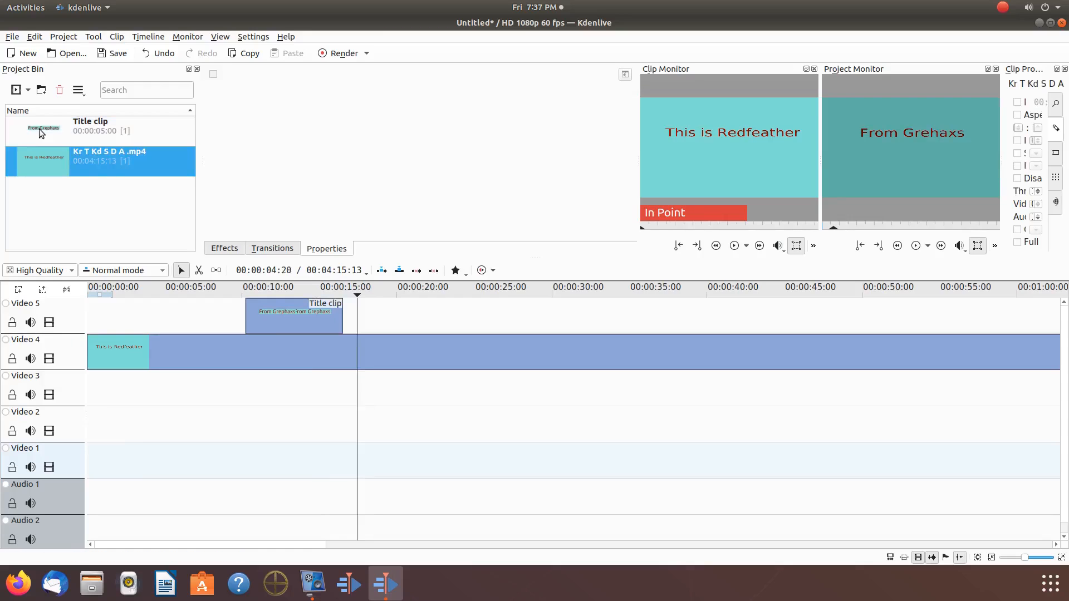
Step: Reopen the title clip and enlarge the background image strip to about 1914 wide, placing it across the frame at about X 4, Y 363
click(39, 130)
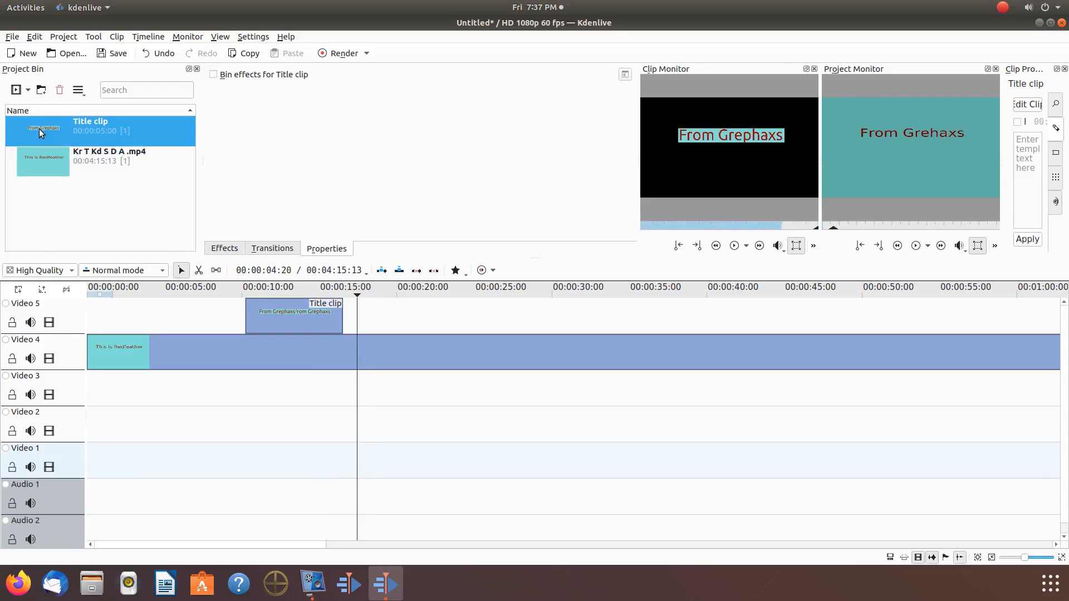
right_click(39, 128)
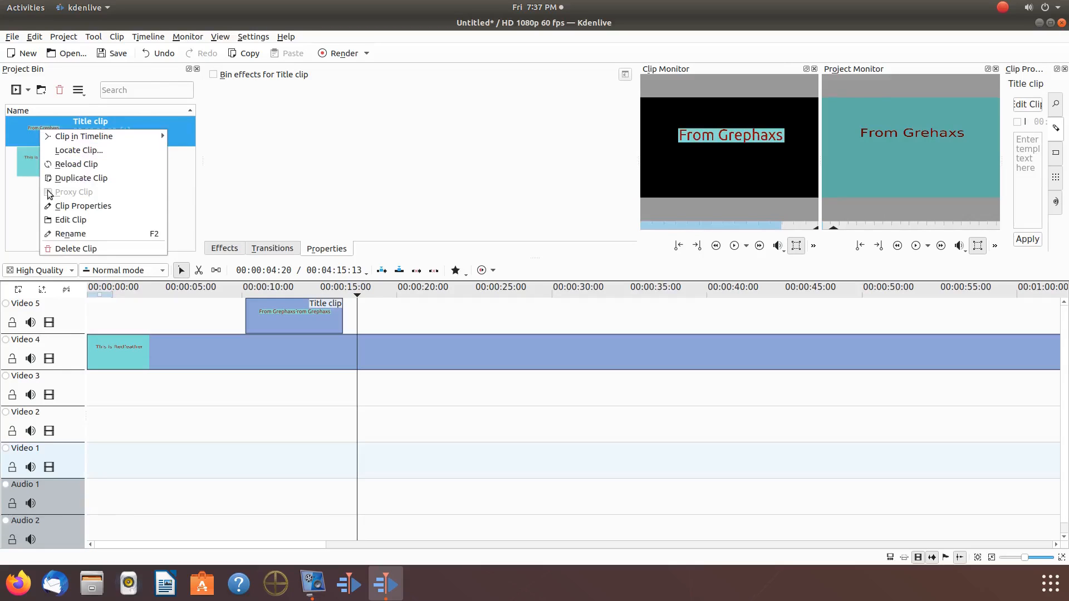
click(61, 224)
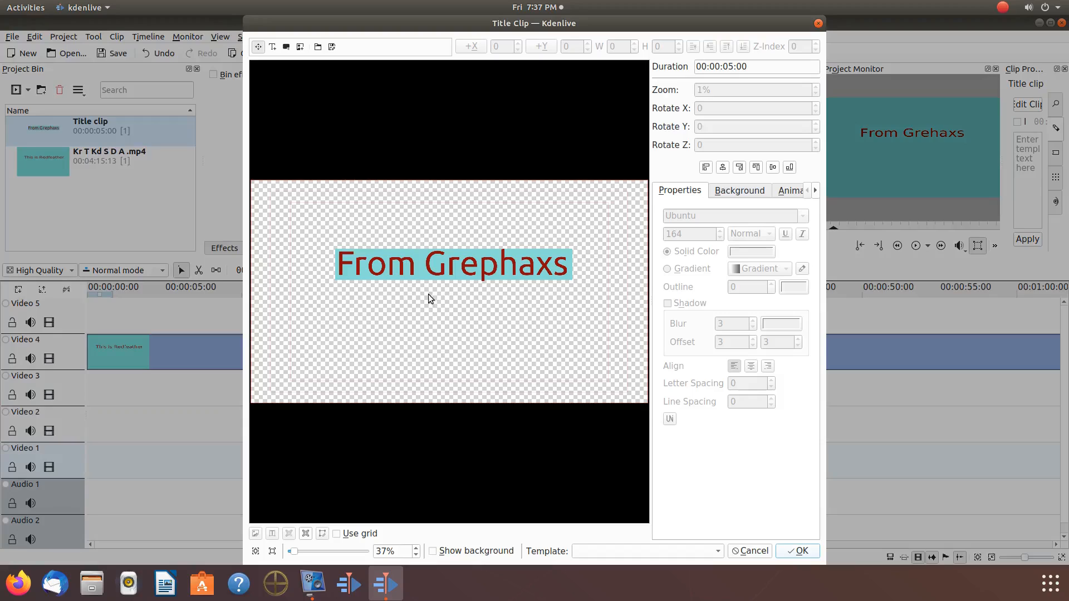
click(515, 265)
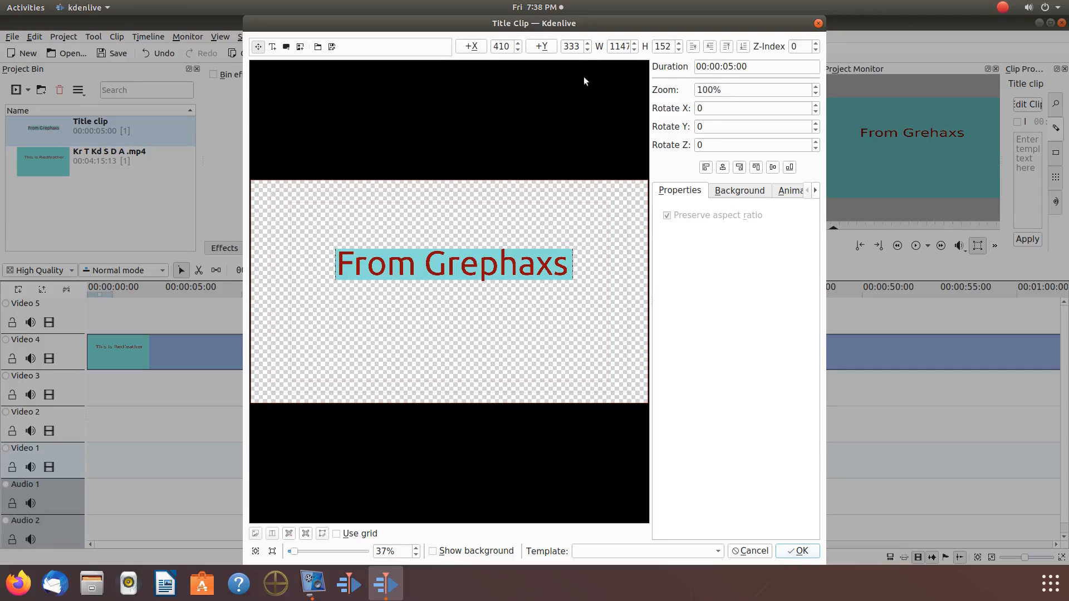
click(632, 44)
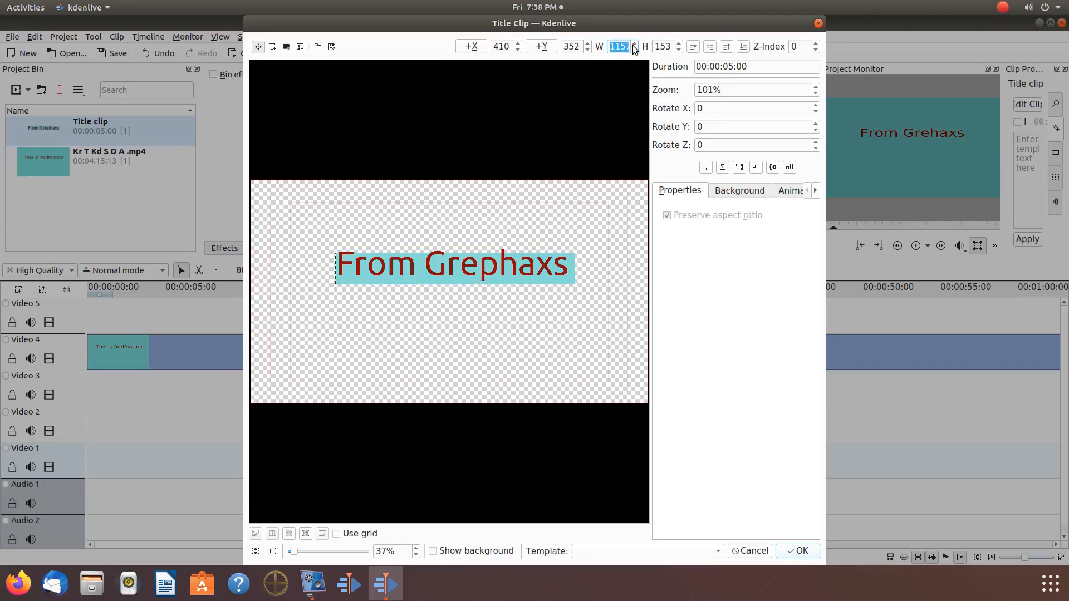
click(633, 45)
click(633, 44)
click(633, 45)
click(633, 45)
click(633, 44)
click(633, 44)
click(633, 45)
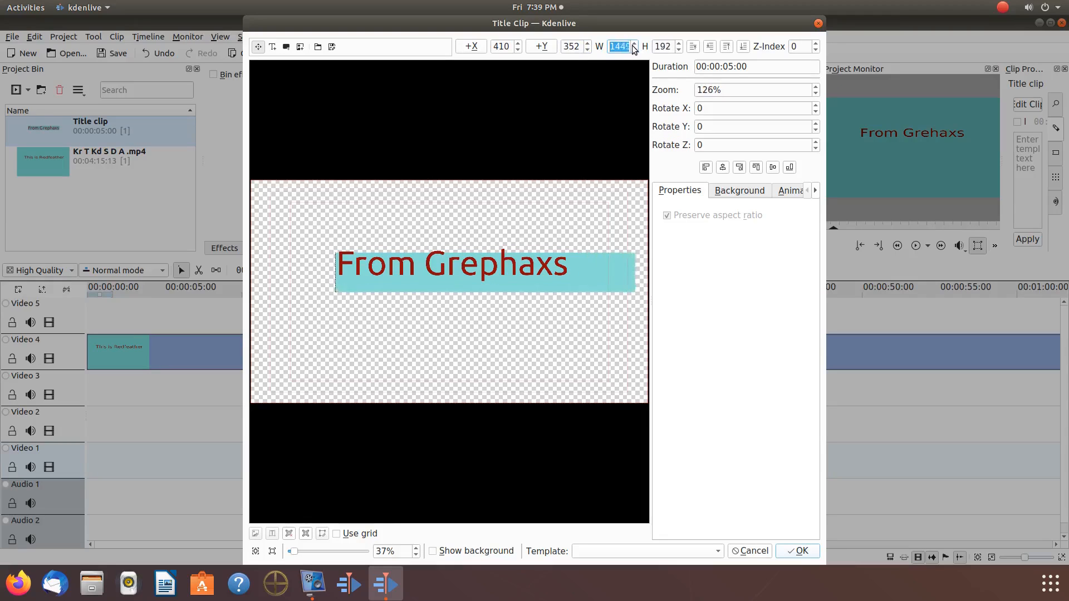
click(633, 44)
click(633, 44)
click(633, 44)
click(632, 45)
drag(509, 290, 499, 291)
click(633, 45)
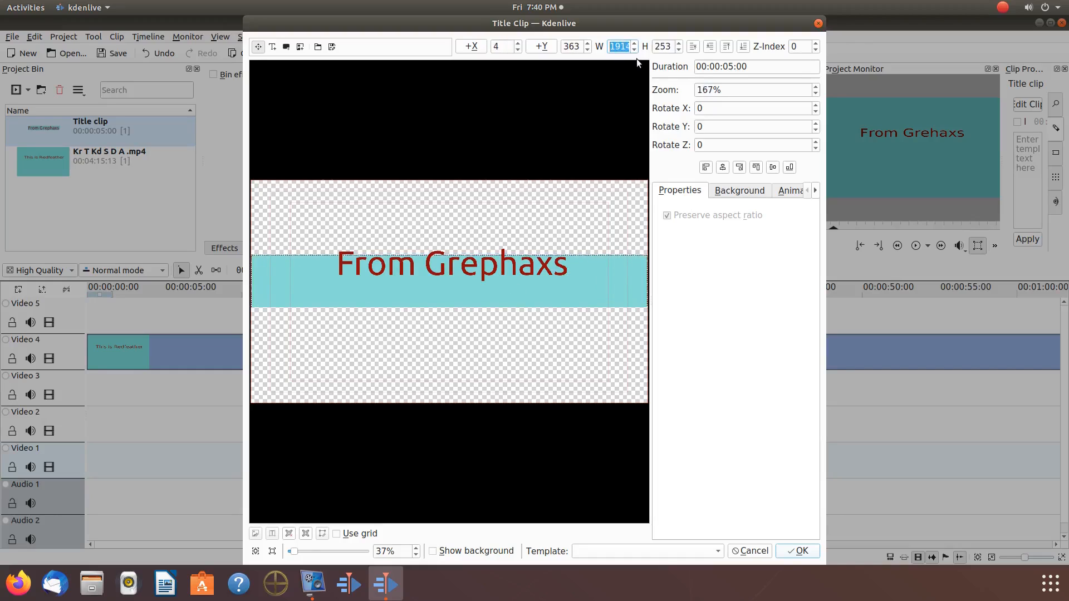
Step: Enlarge the background image to a height of 1081 at X 4, Y 0 so it covers the frame, show the video background and save the title
click(678, 45)
click(678, 44)
click(678, 45)
click(678, 45)
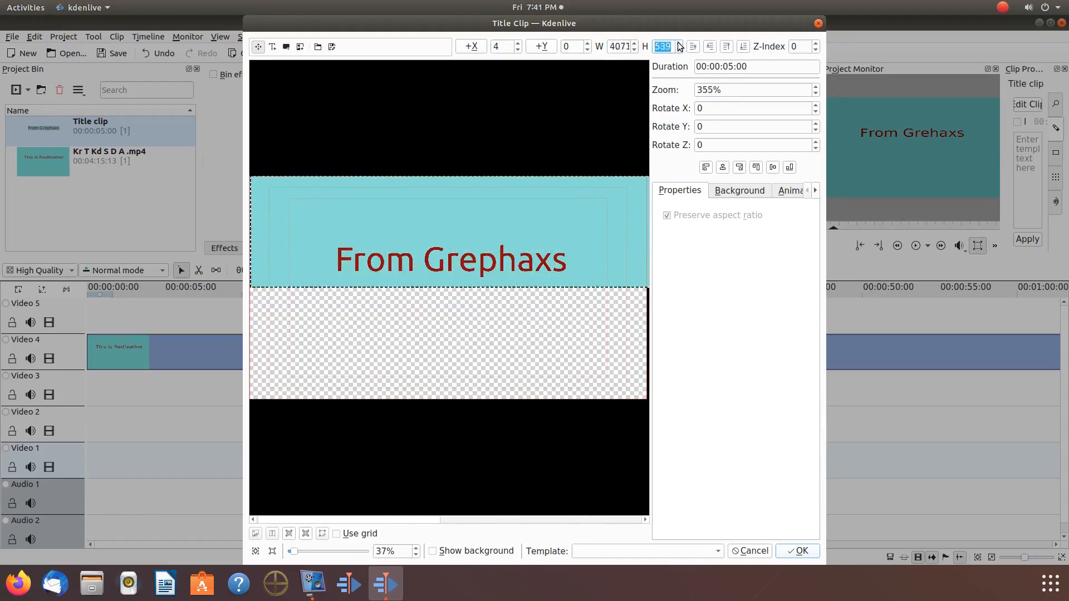
click(679, 44)
click(437, 551)
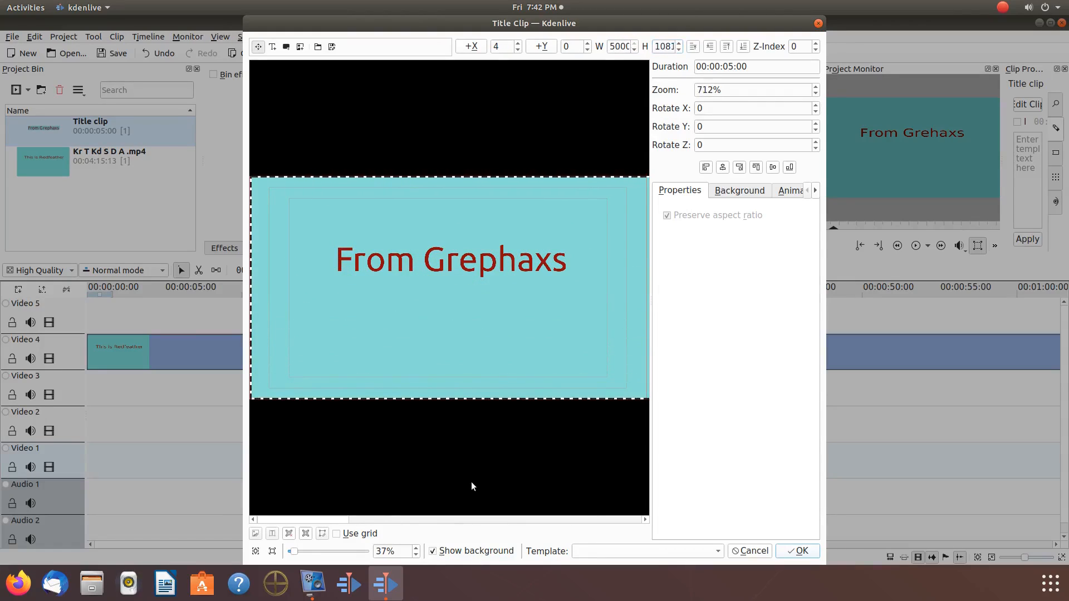
click(807, 552)
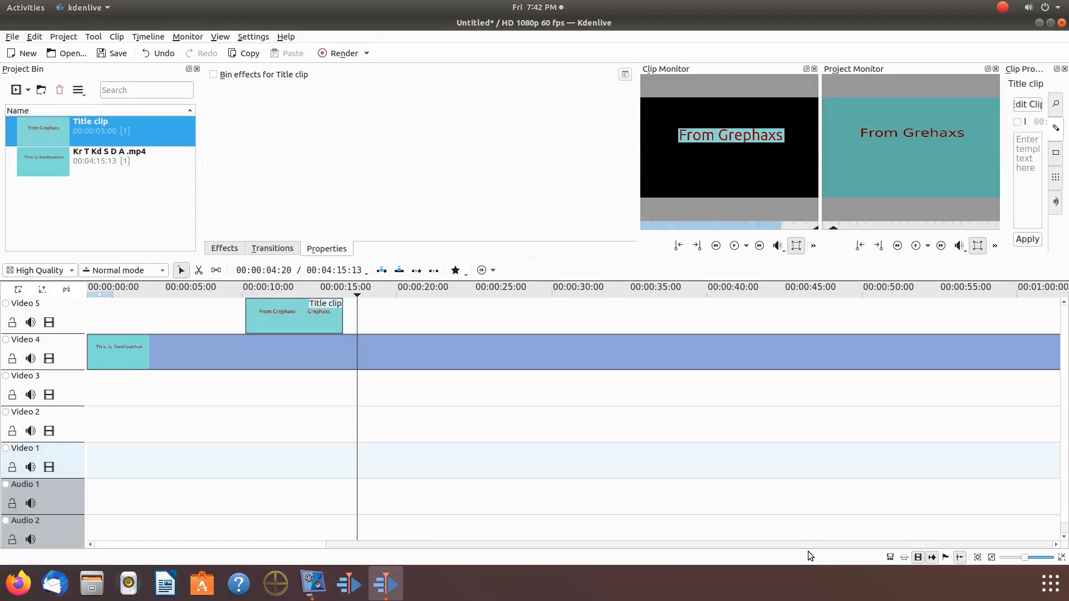
Step: Cut the video clip on Video 4 at about 18 seconds, in the black section after the title clip
click(371, 379)
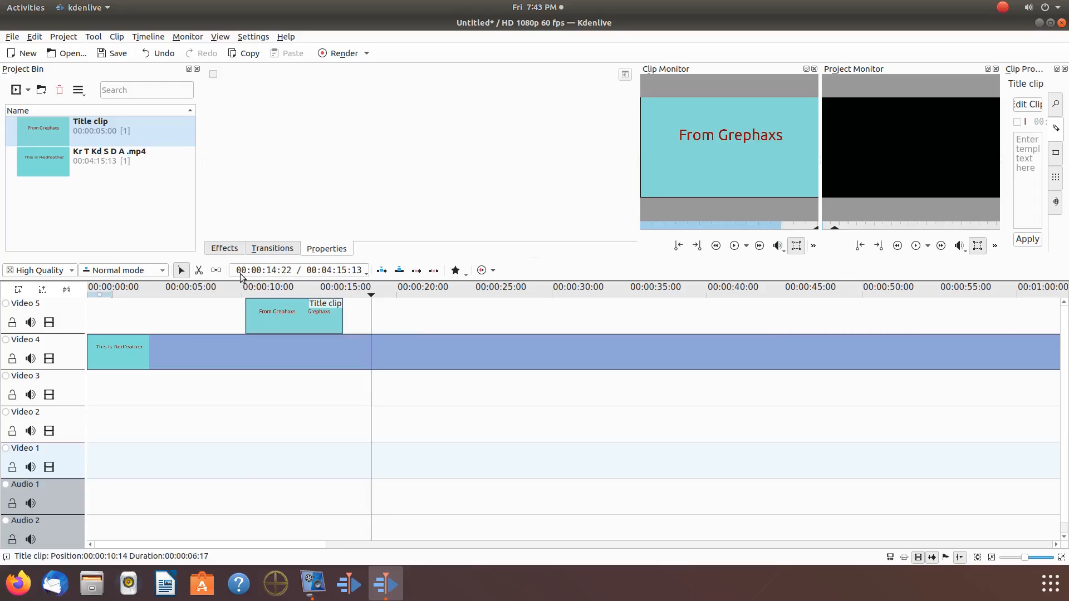
click(198, 270)
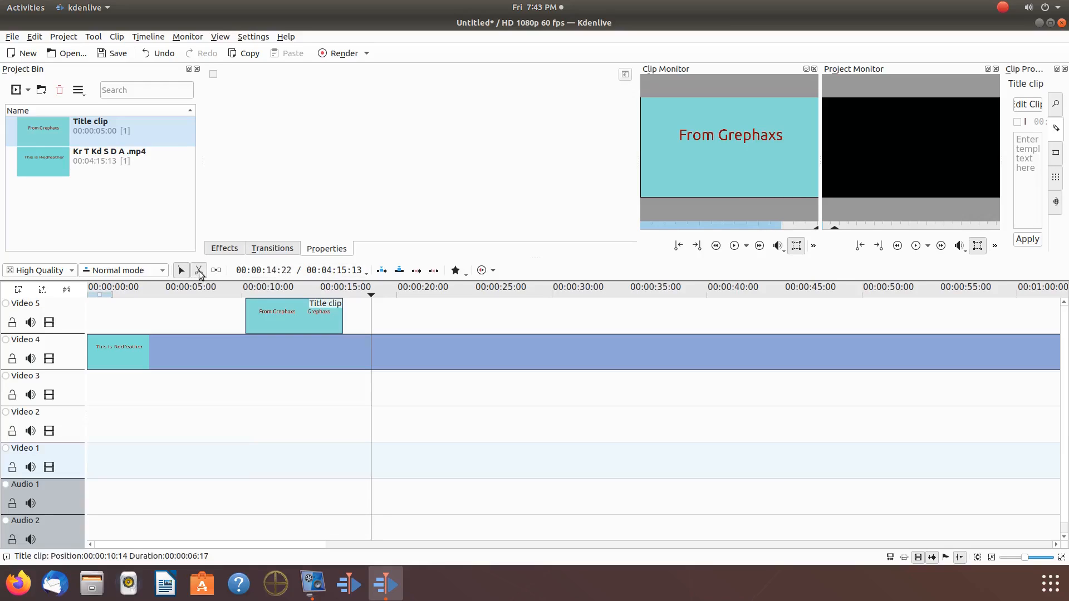
click(371, 357)
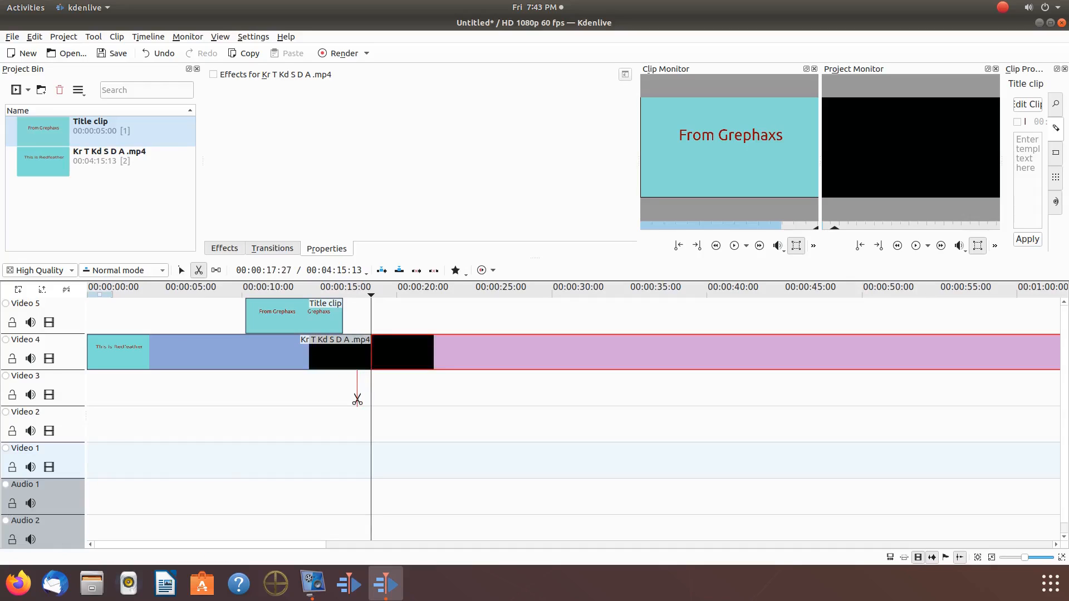
Step: Trim the end of the first video segment back to the title clip's start, duration 00:00:10:14, and place the playhead just before that point
key(s)
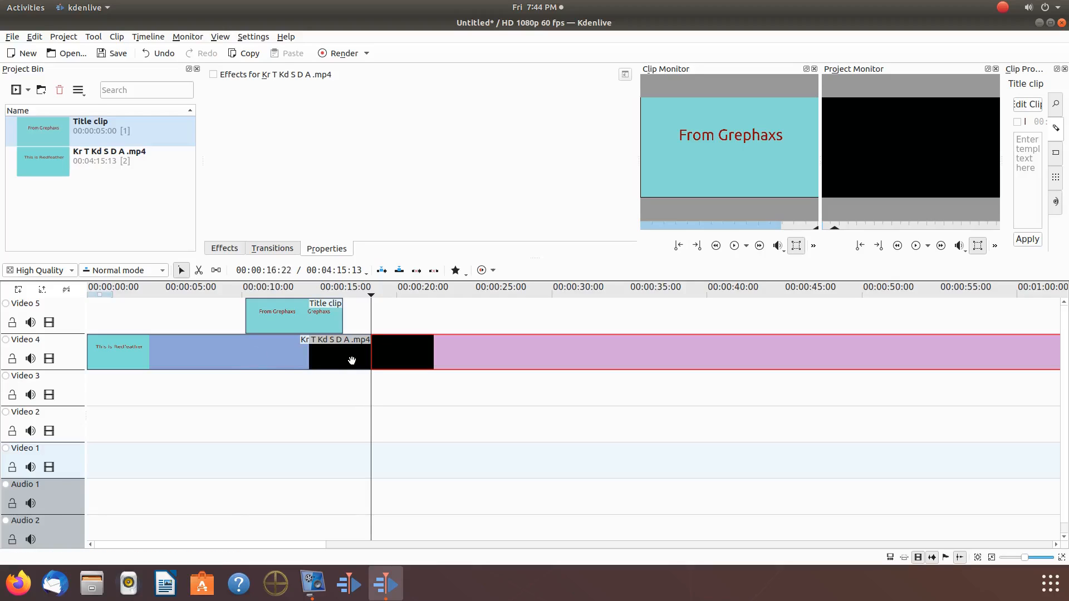
drag(369, 356, 248, 354)
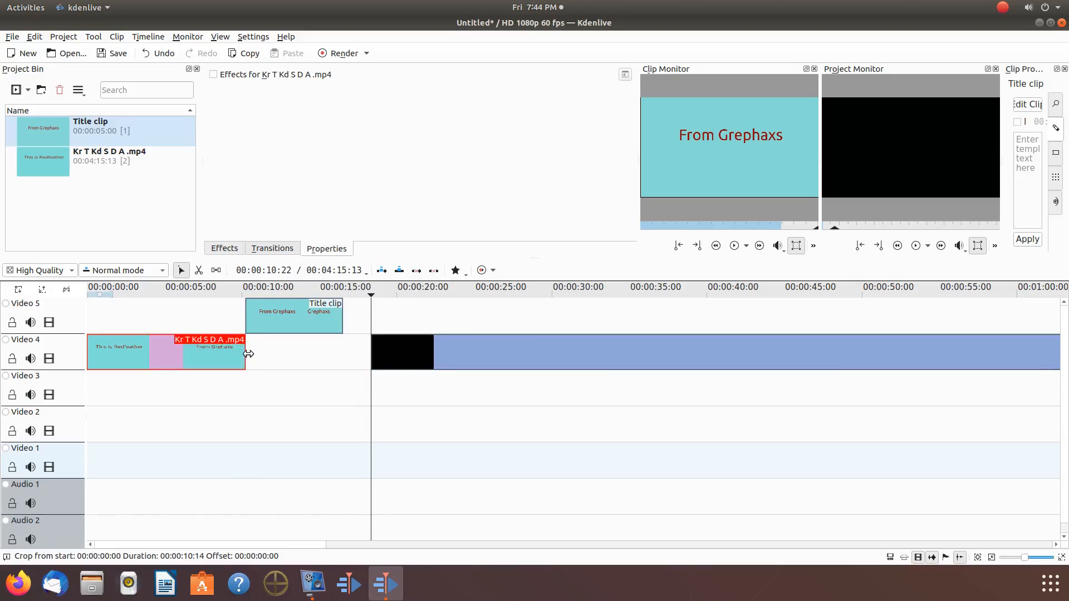
click(235, 386)
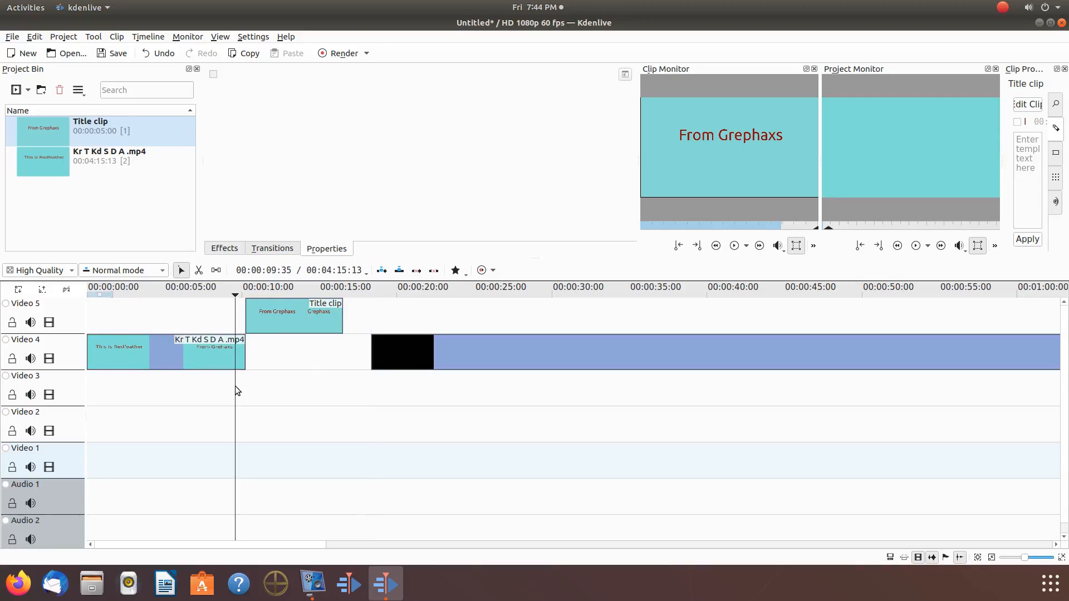
drag(235, 386, 240, 385)
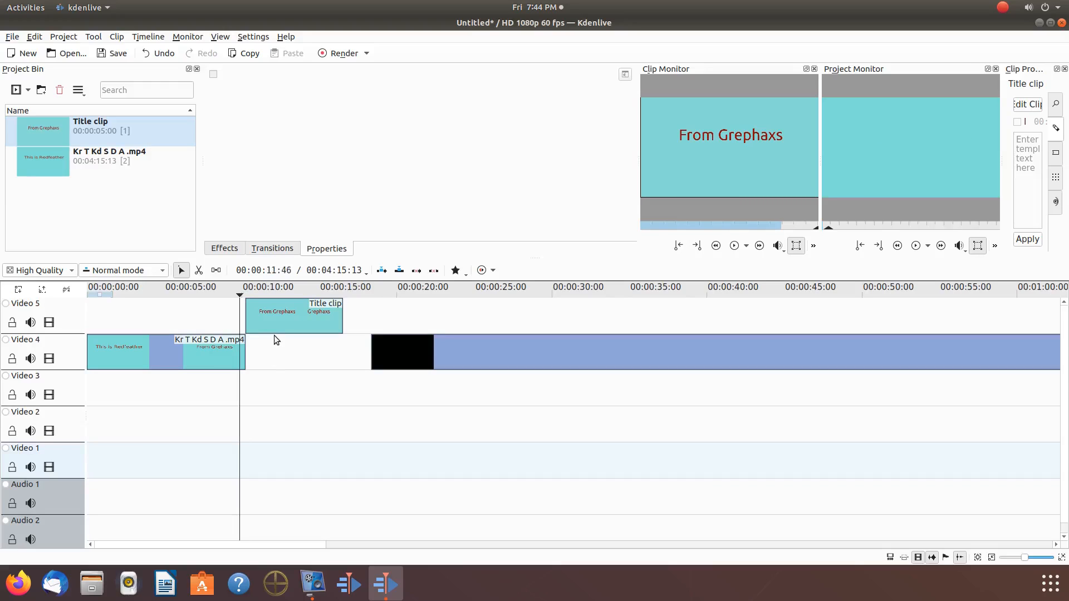
Step: Move the title clip from Video 5 into the gap on Video 4 and extend its end to meet the black segment
click(283, 324)
drag(283, 324, 283, 340)
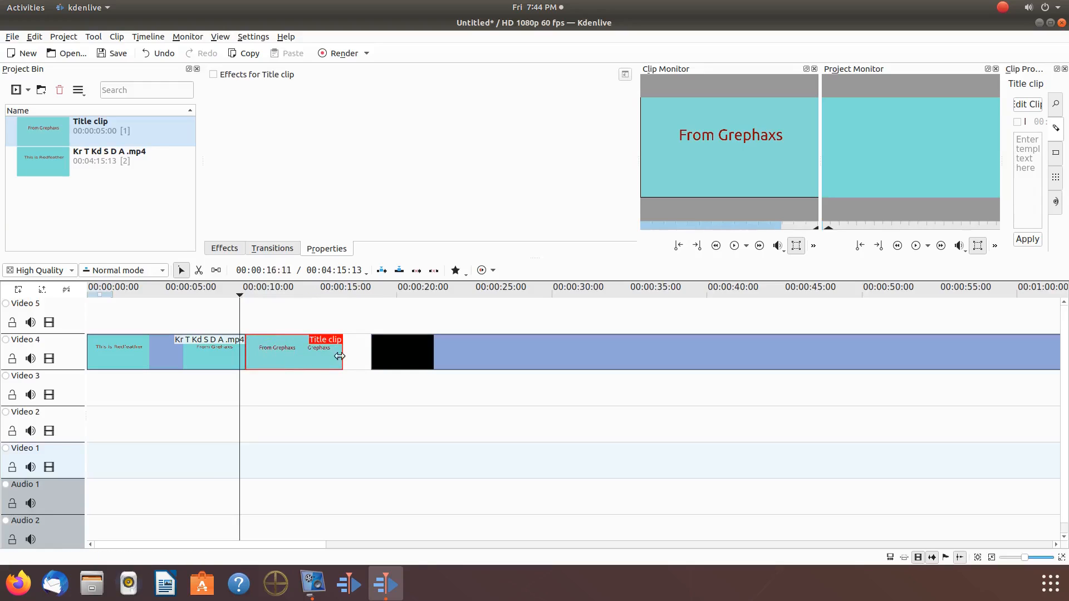
drag(341, 354, 372, 354)
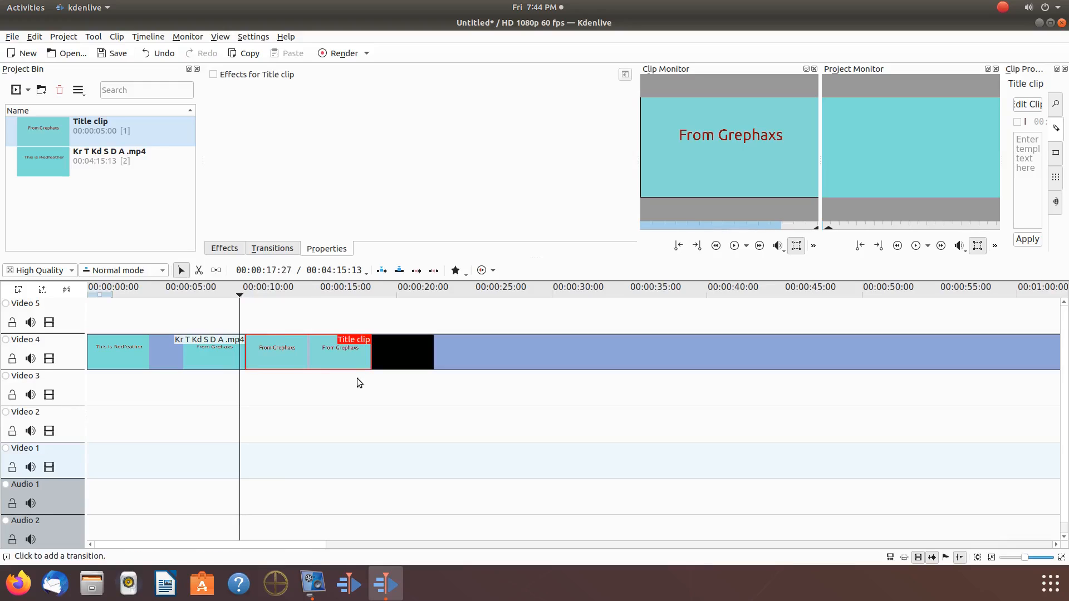
Step: Place the playhead near the end of the title clip and add a closing Fade to Black with duration 00:00:01:21
click(365, 376)
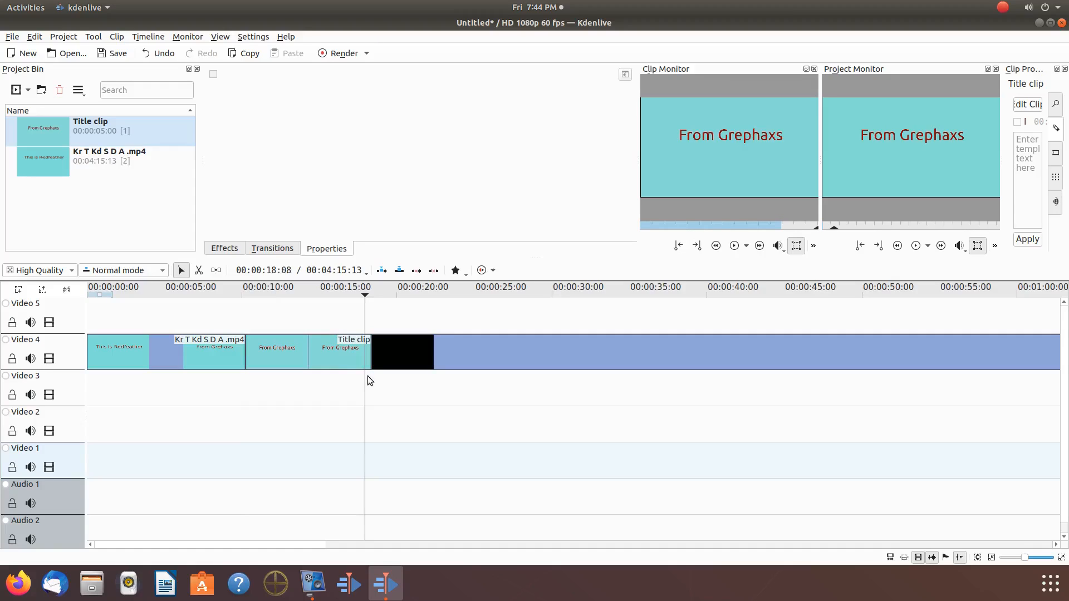
click(368, 376)
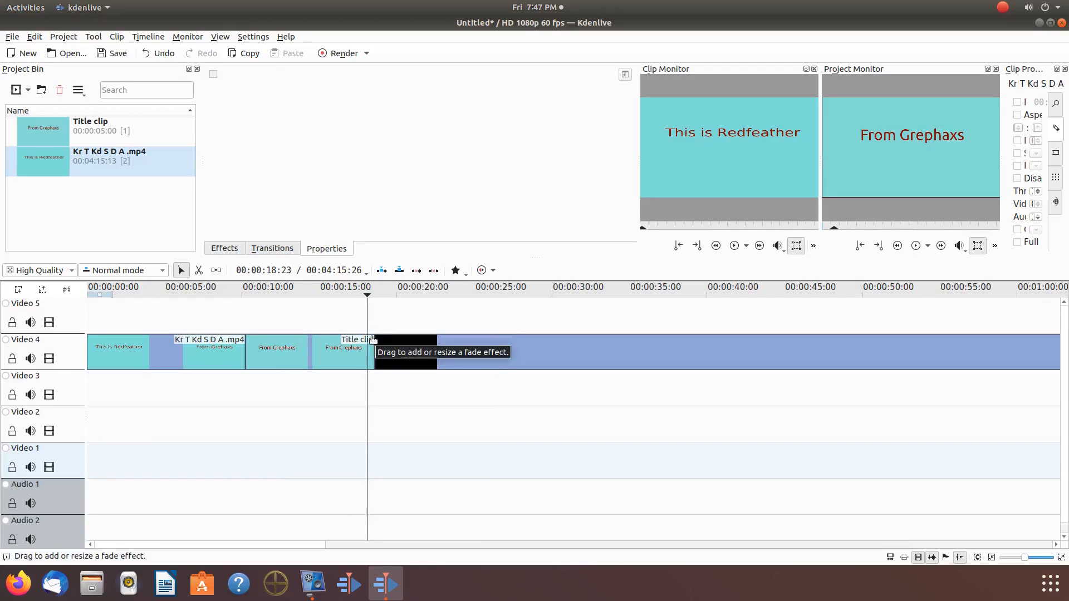
drag(373, 340, 356, 350)
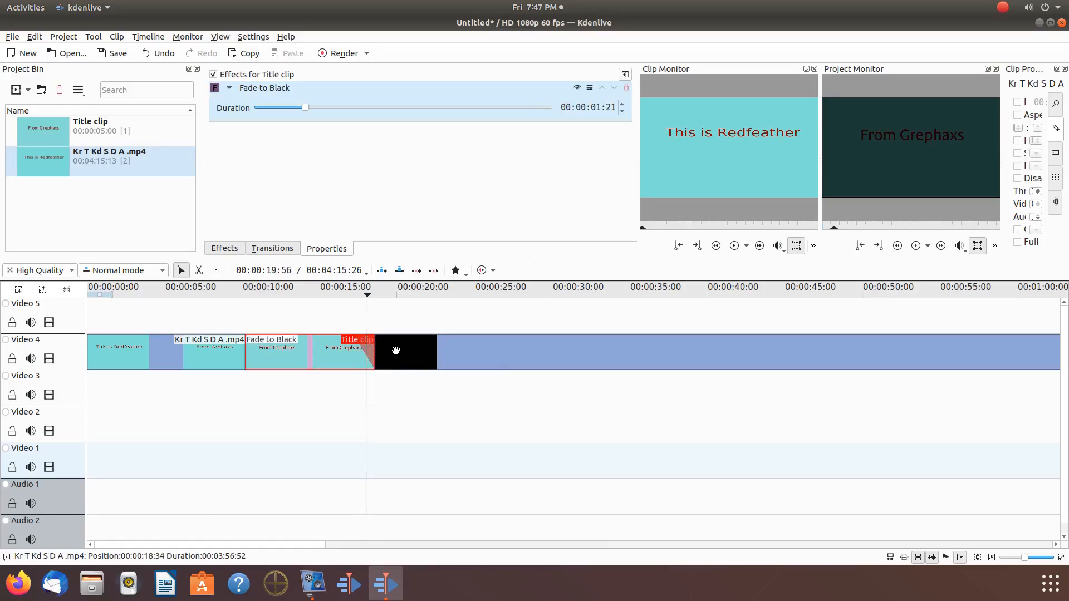
Step: Play the project from before the title clip's fade to review the transition into the following video segment
click(343, 382)
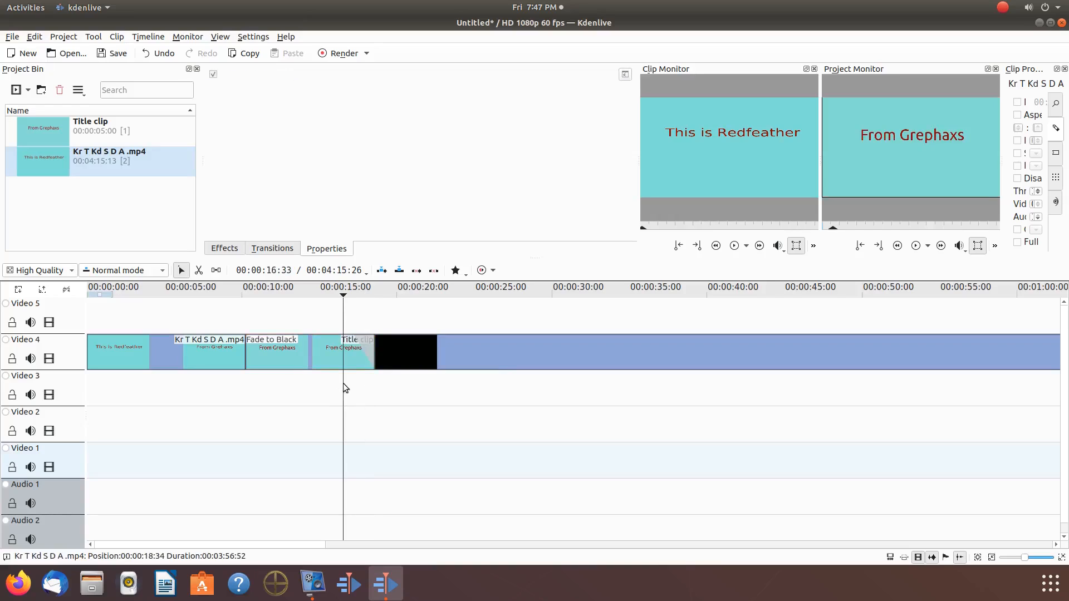
click(916, 246)
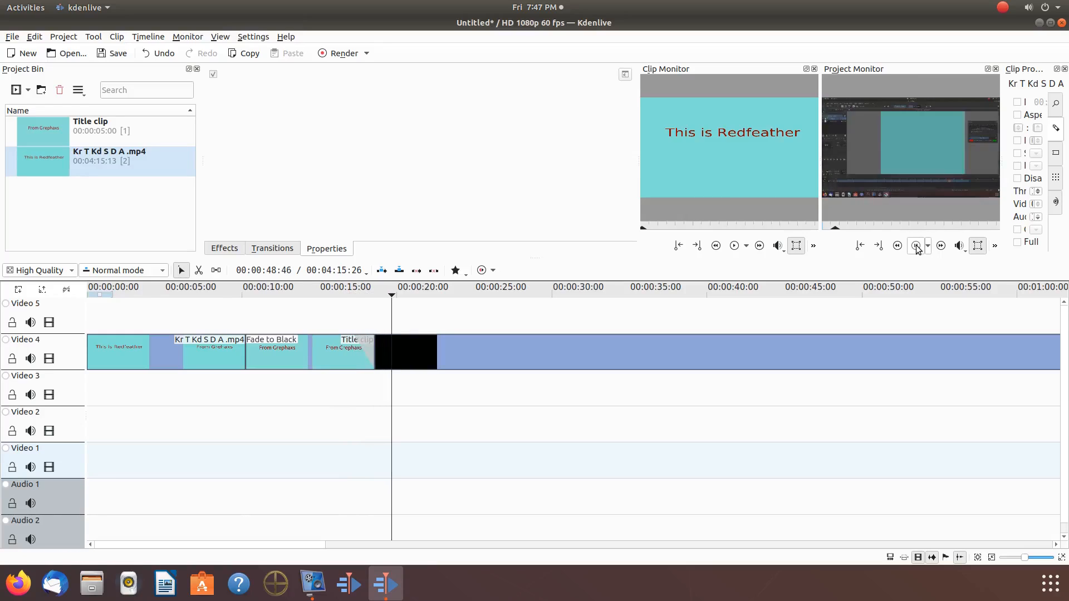
click(916, 246)
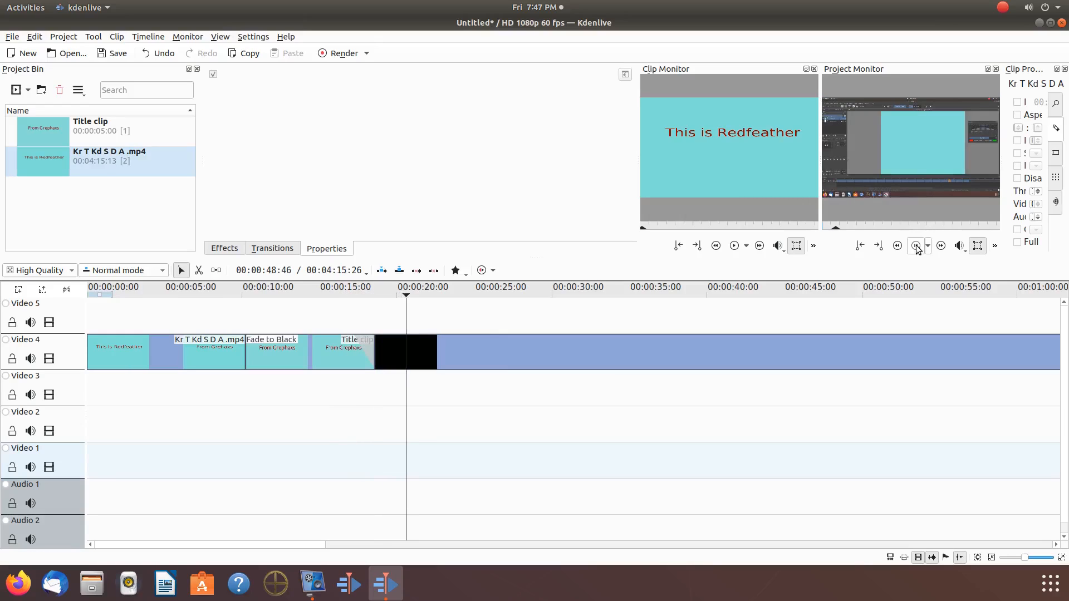
click(916, 246)
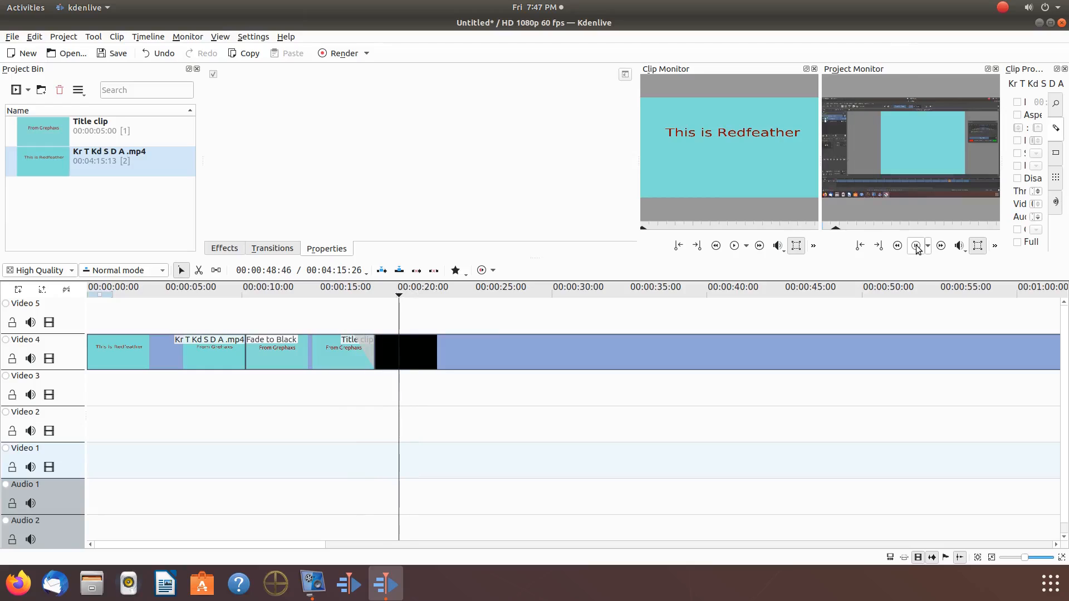